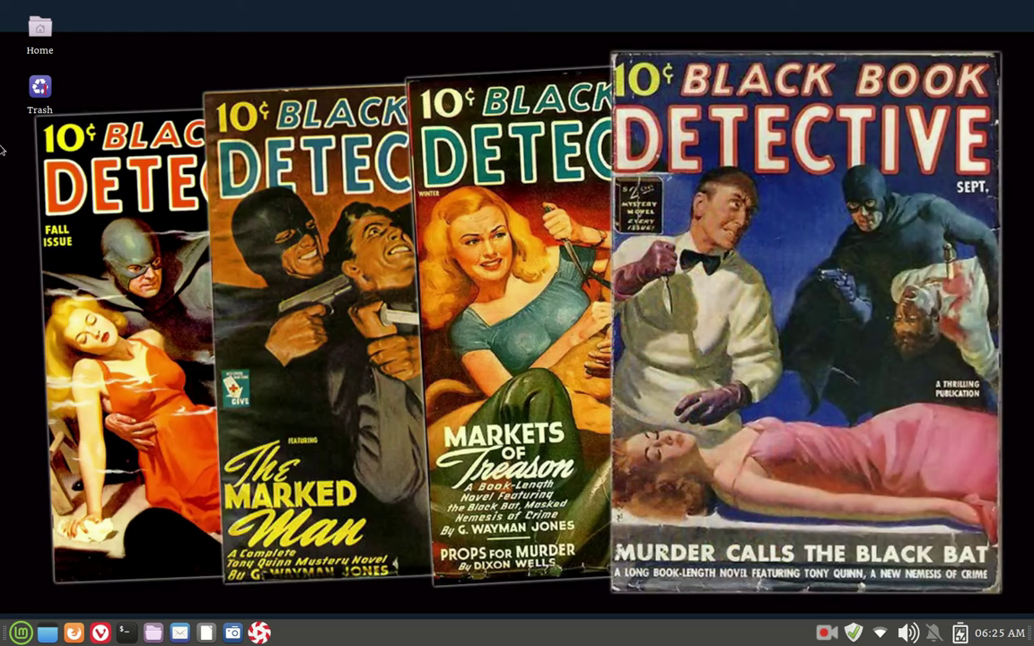
# - Check the running processes and memory use in Htop, closing it when done
pyautogui.click(21, 632)
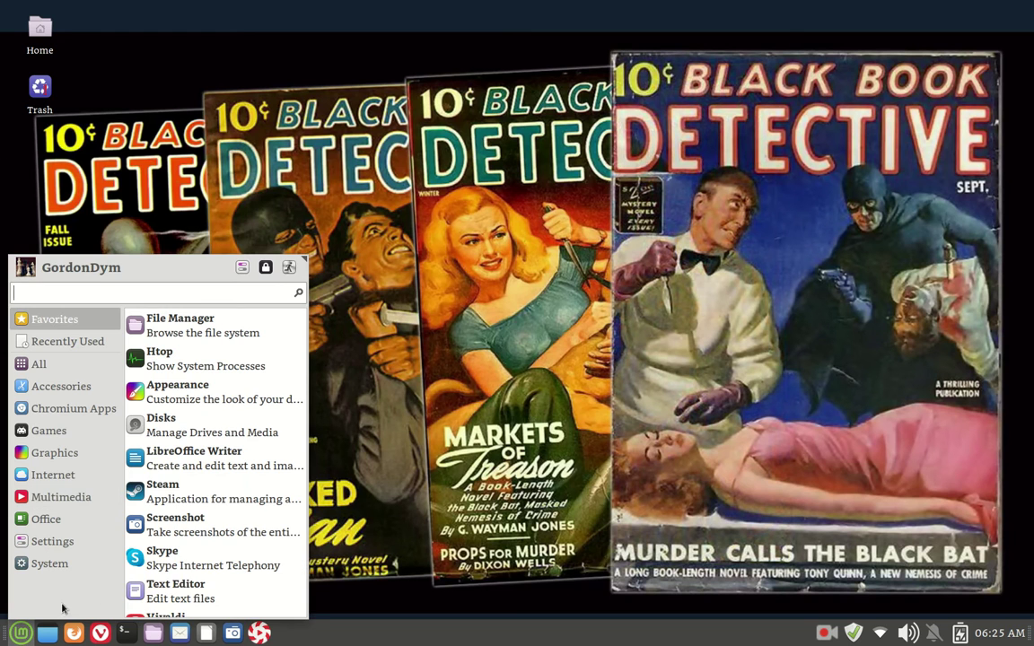
pyautogui.click(193, 363)
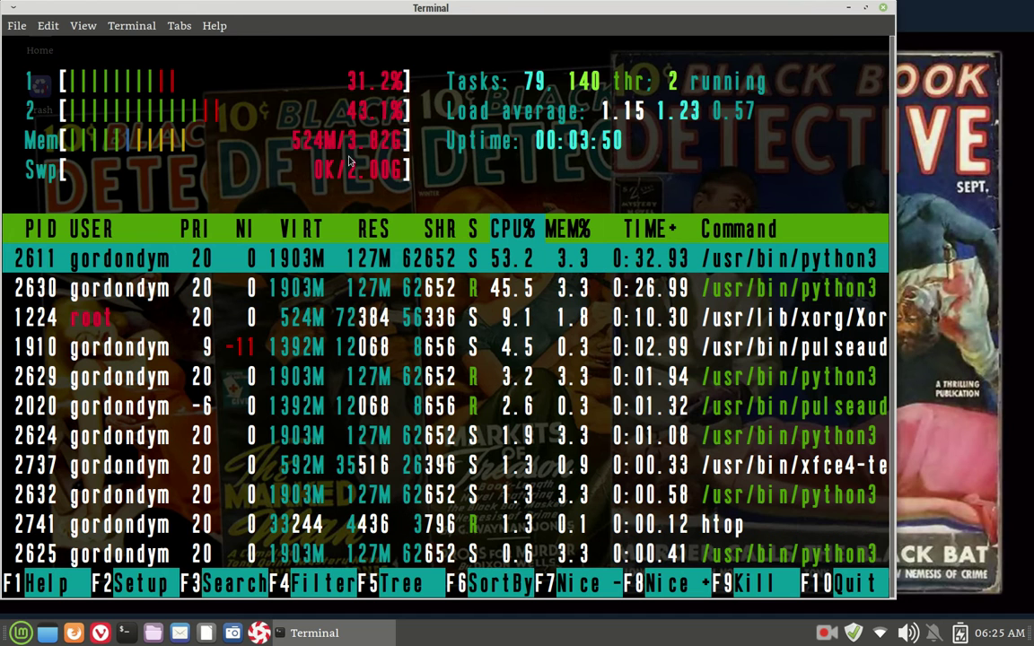
pyautogui.click(883, 9)
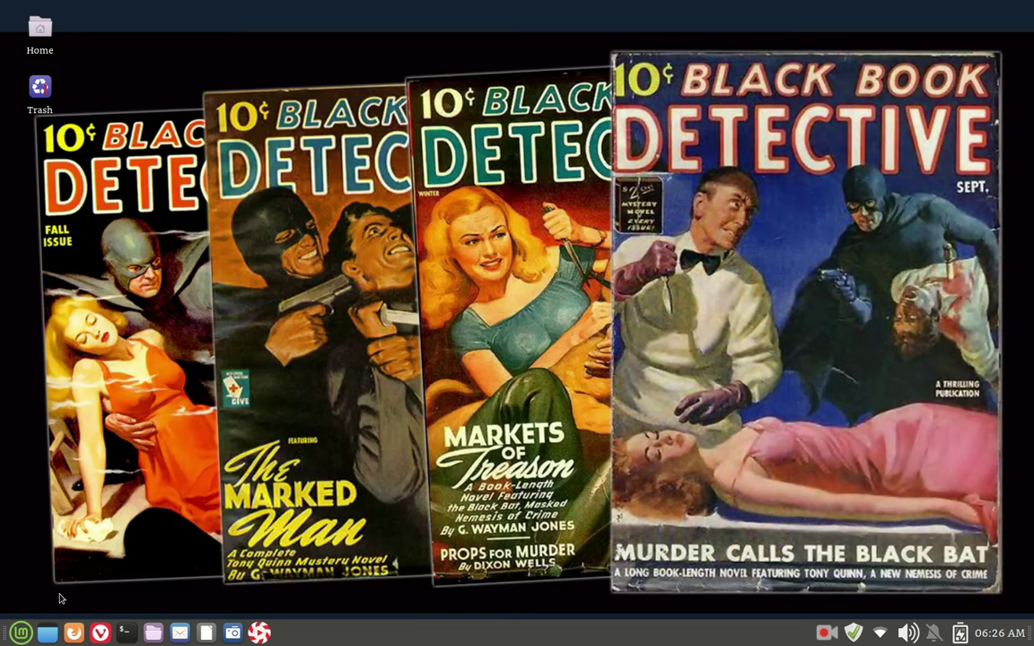
# - Inspect the 320 GB hard disk's details in the Disks utility, closing it when done
pyautogui.click(20, 632)
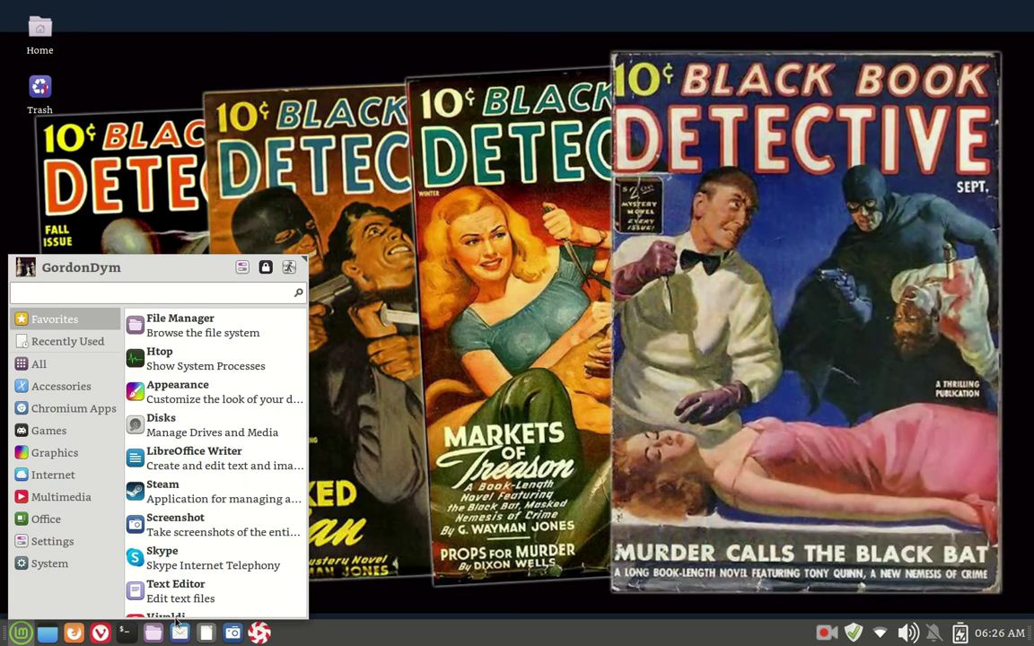
pyautogui.click(238, 416)
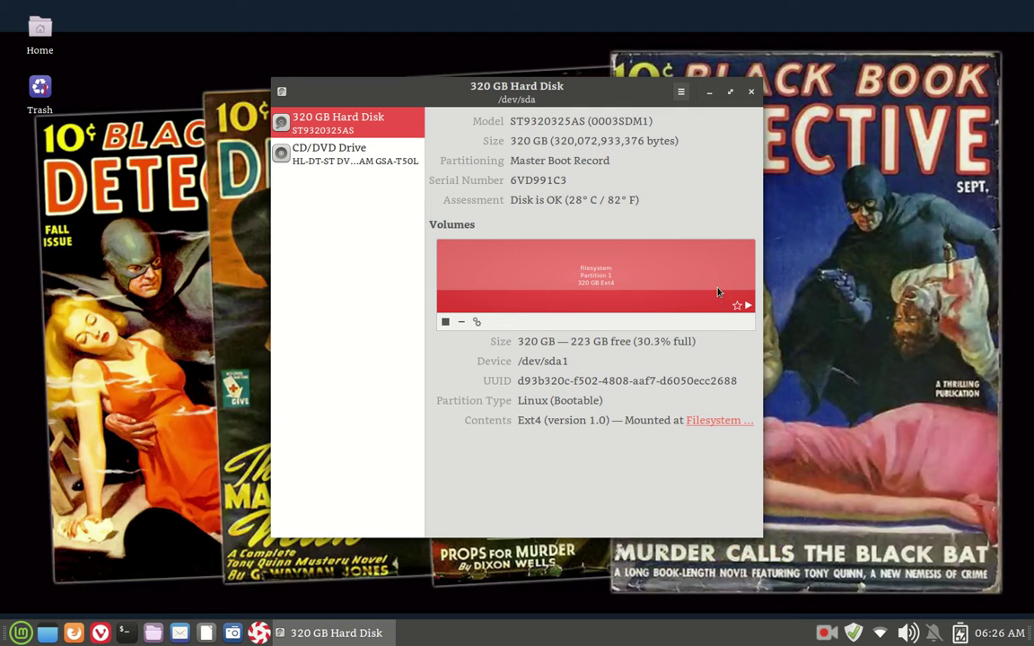
pyautogui.click(752, 92)
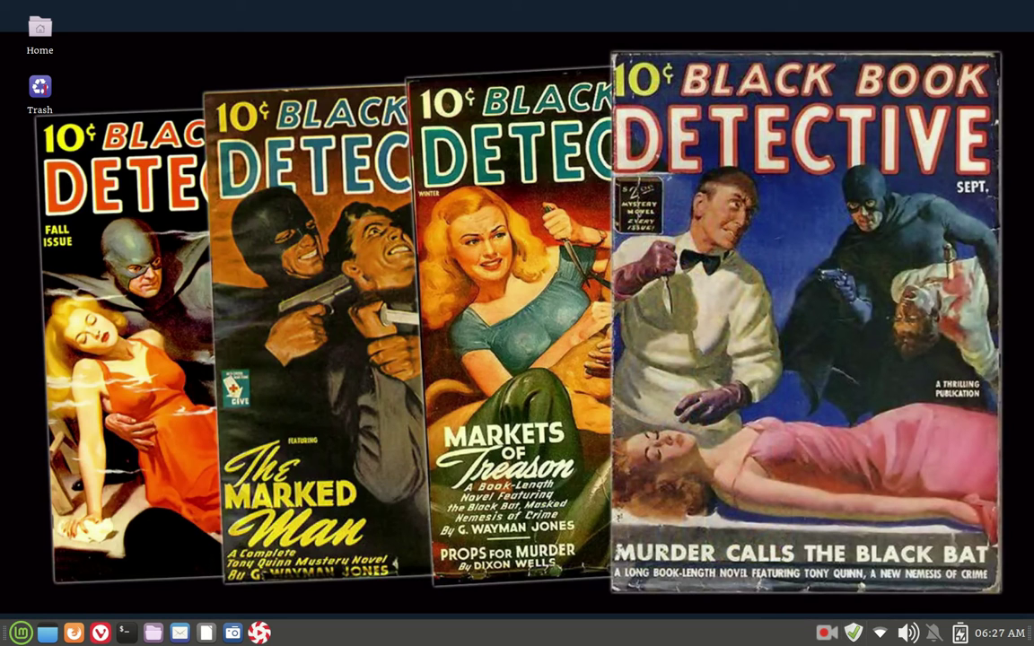
# - Refresh the list of available system updates in Update Manager and close it
pyautogui.click(855, 635)
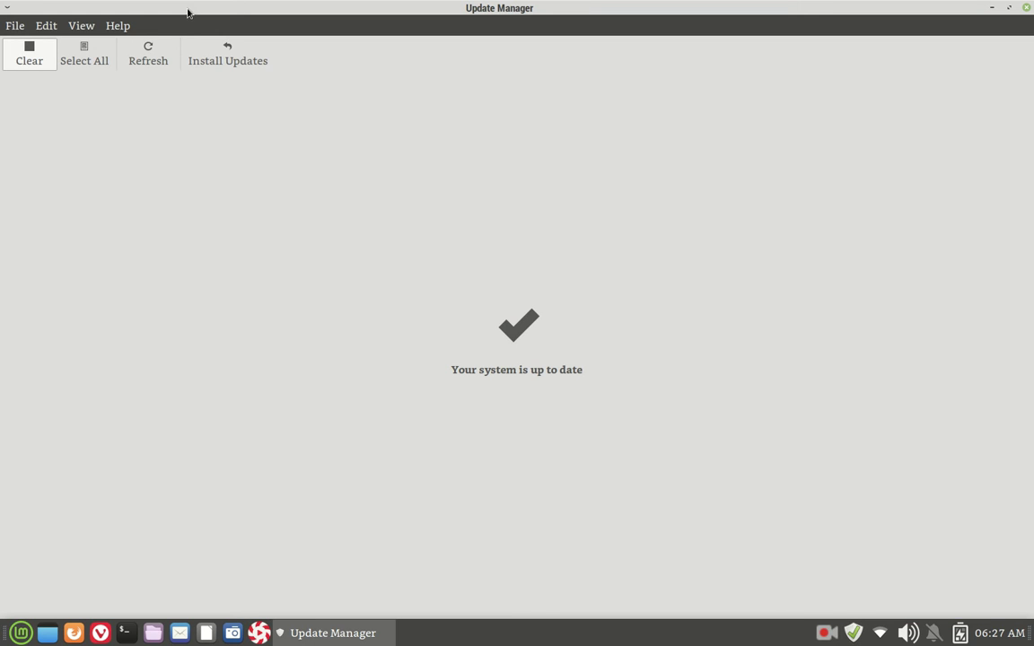
pyautogui.click(155, 63)
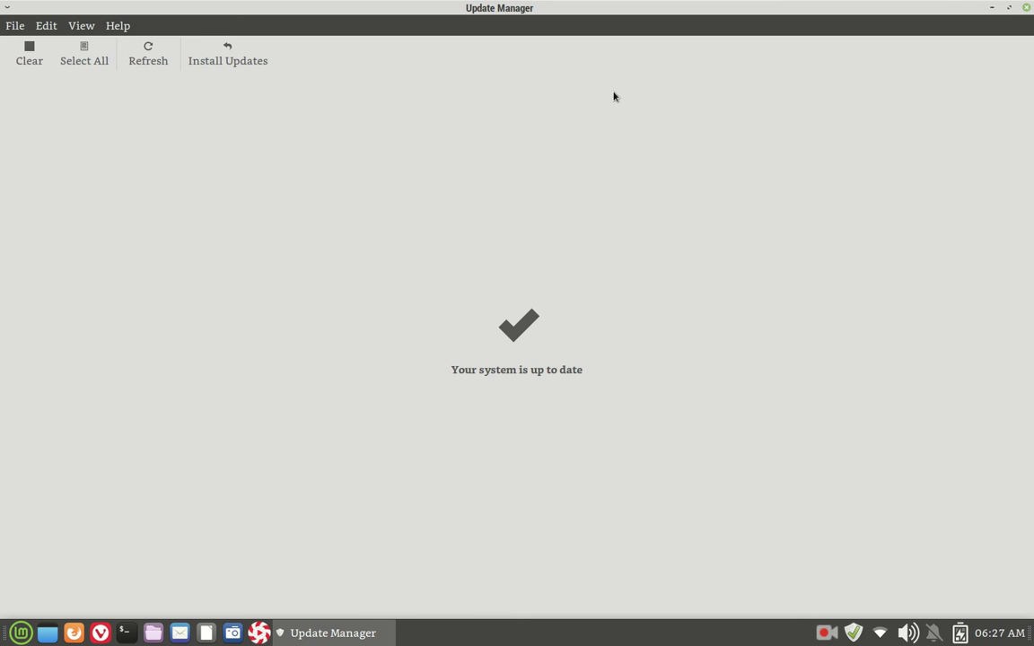
pyautogui.click(1026, 8)
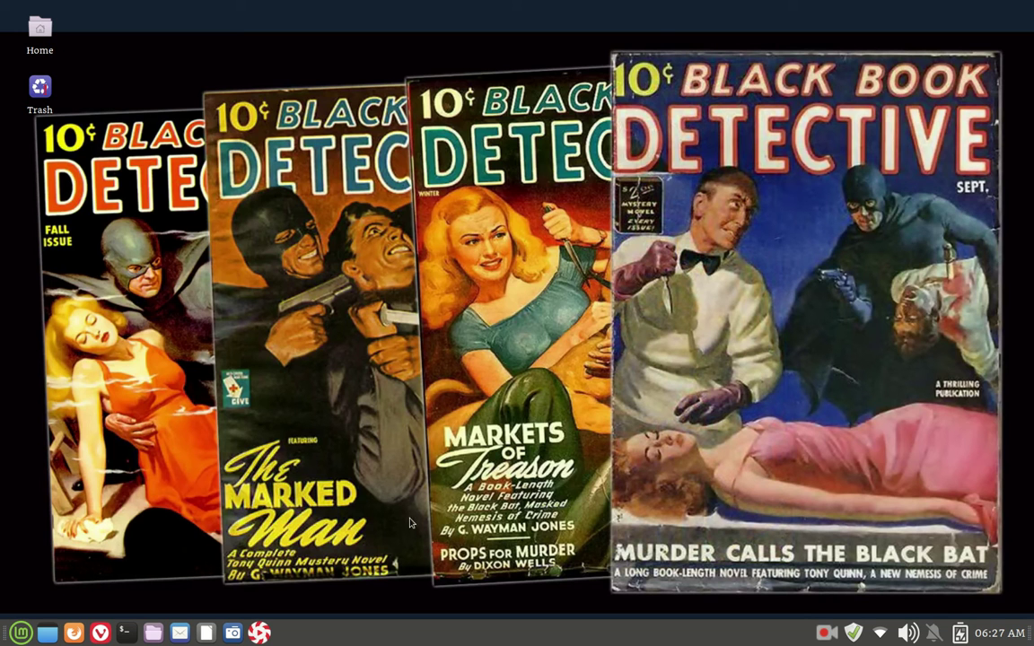
# - Change the desktop icon theme to Numix Circle in the Appearance settings
pyautogui.click(20, 634)
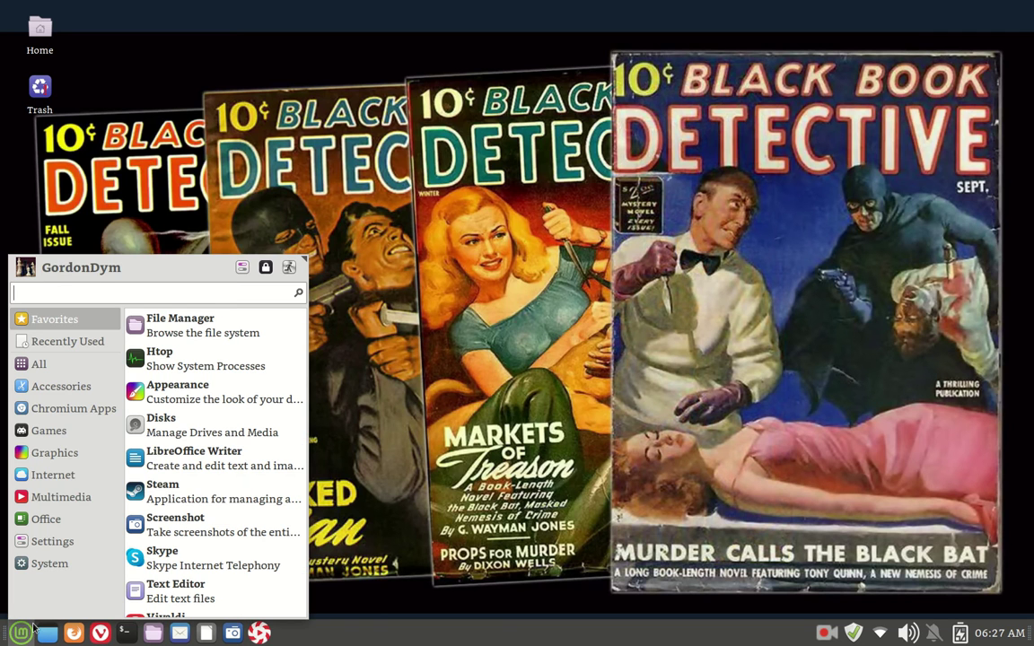
pyautogui.click(201, 393)
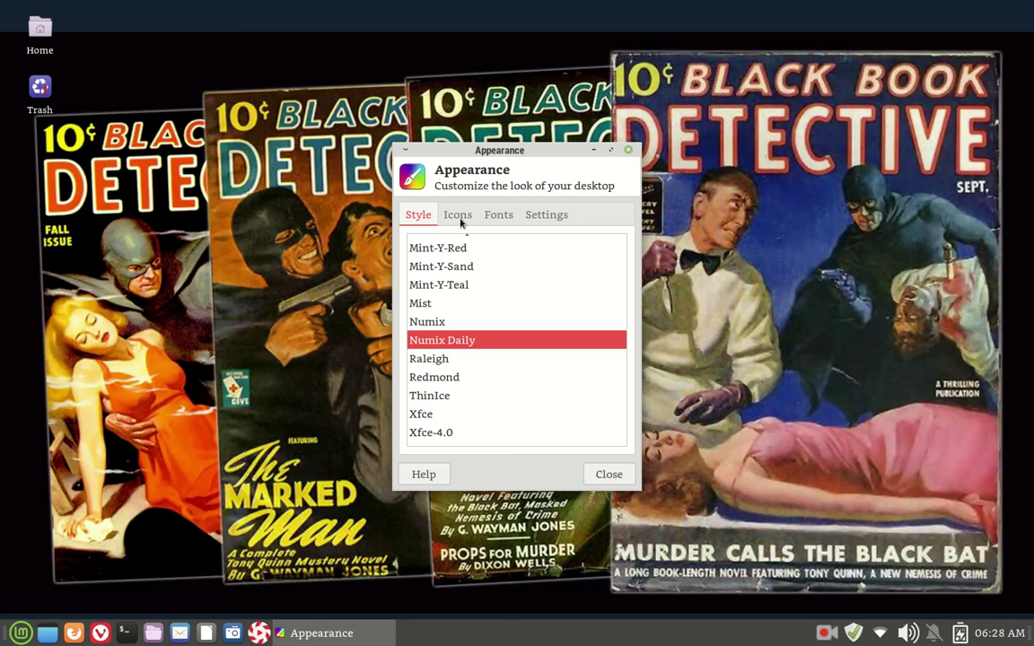
pyautogui.click(460, 219)
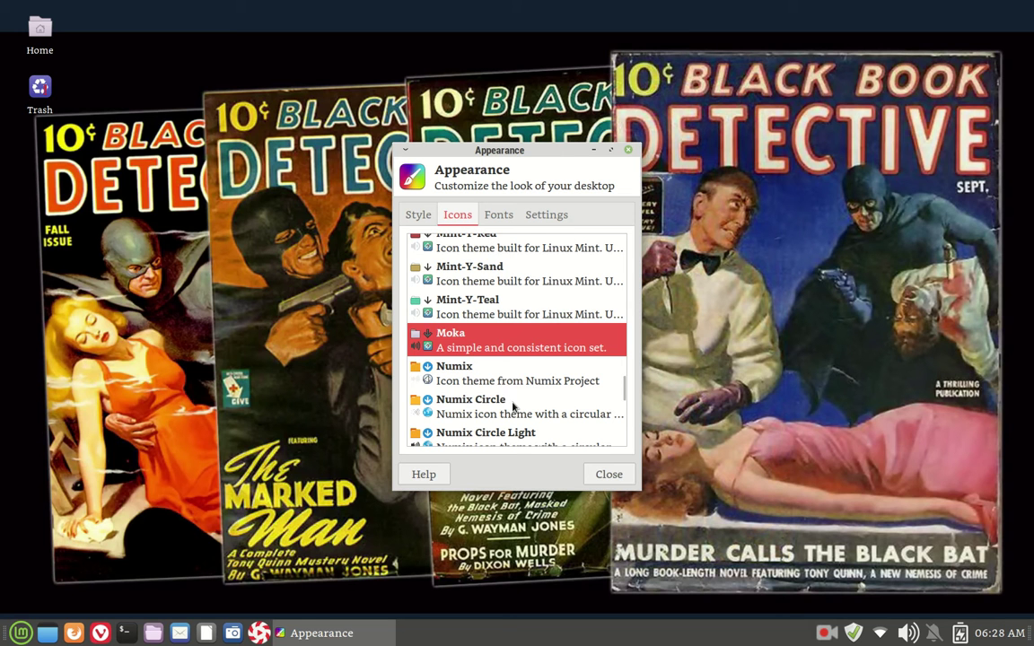
pyautogui.click(470, 406)
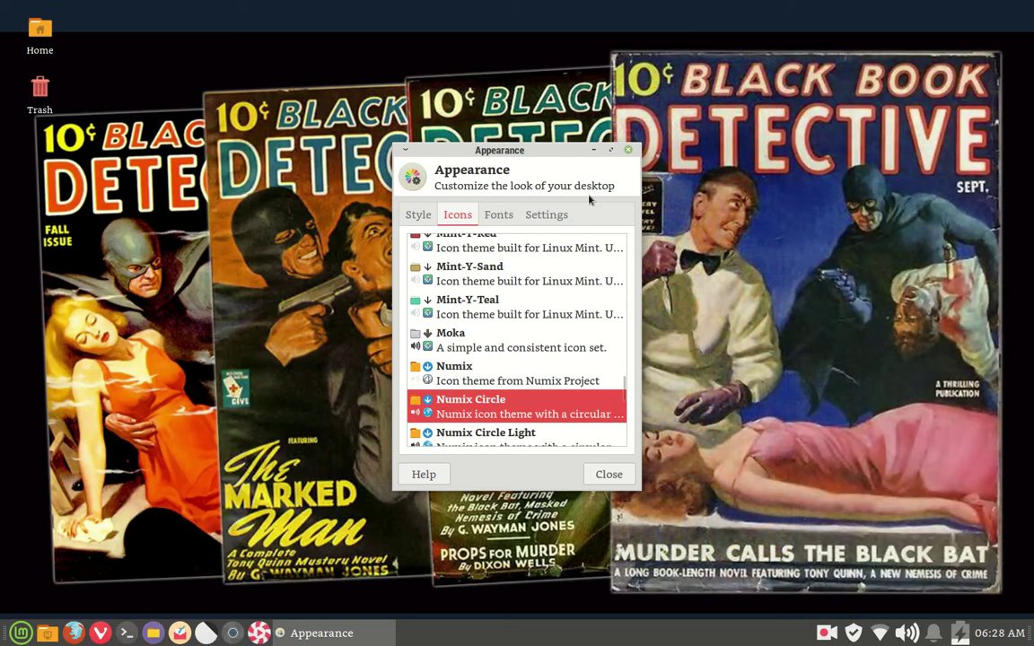
# - Set the desktop's default font to Calibri Bold
pyautogui.click(490, 221)
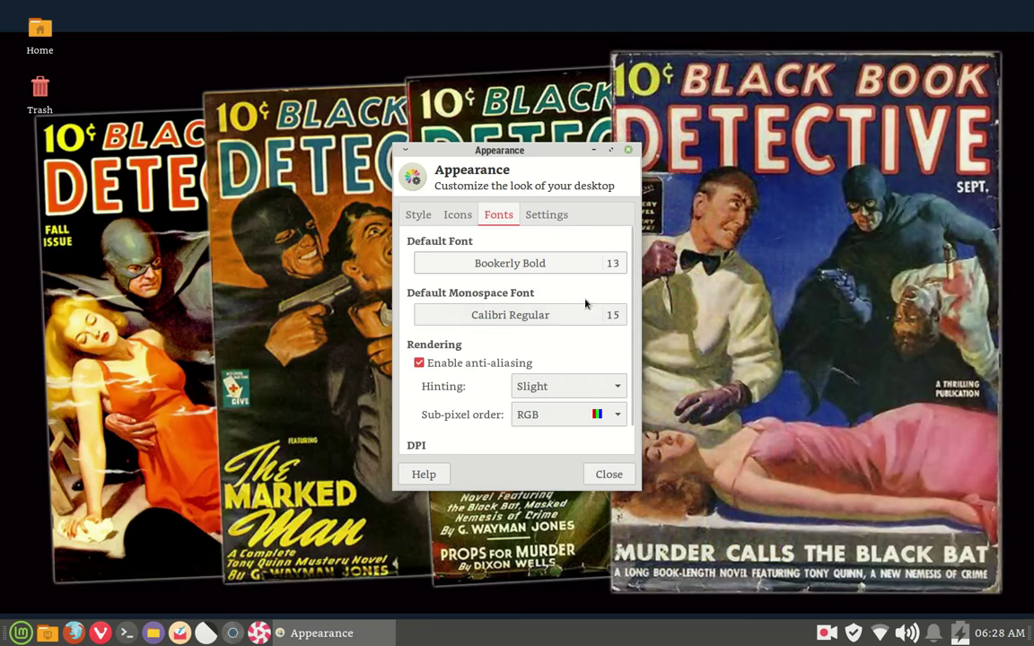
pyautogui.click(557, 268)
pyautogui.scroll(-5, 556, 308)
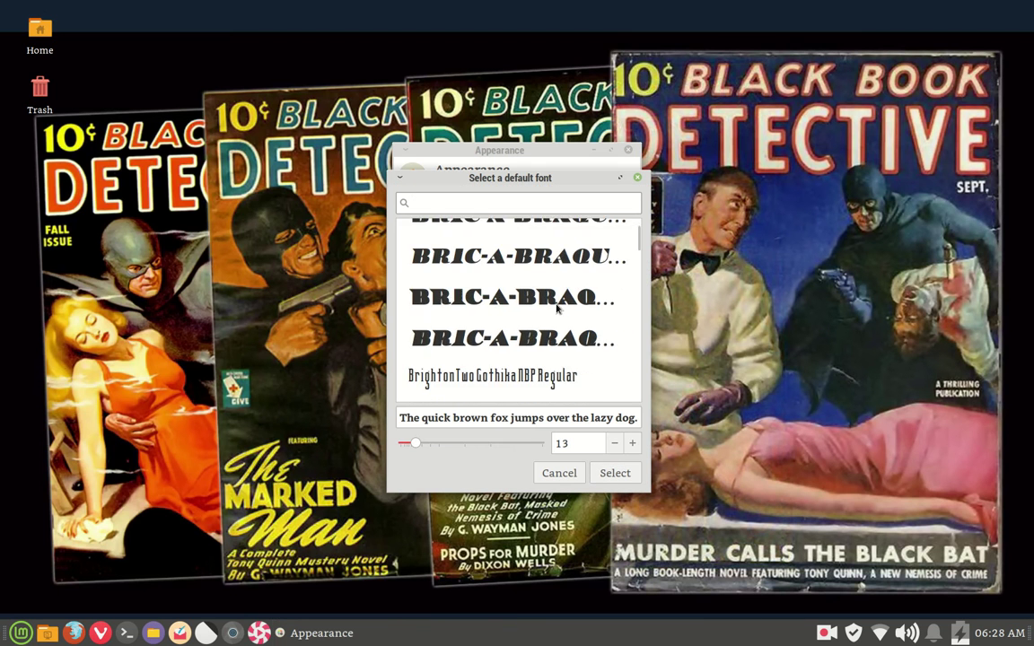
pyautogui.scroll(-8, 557, 307)
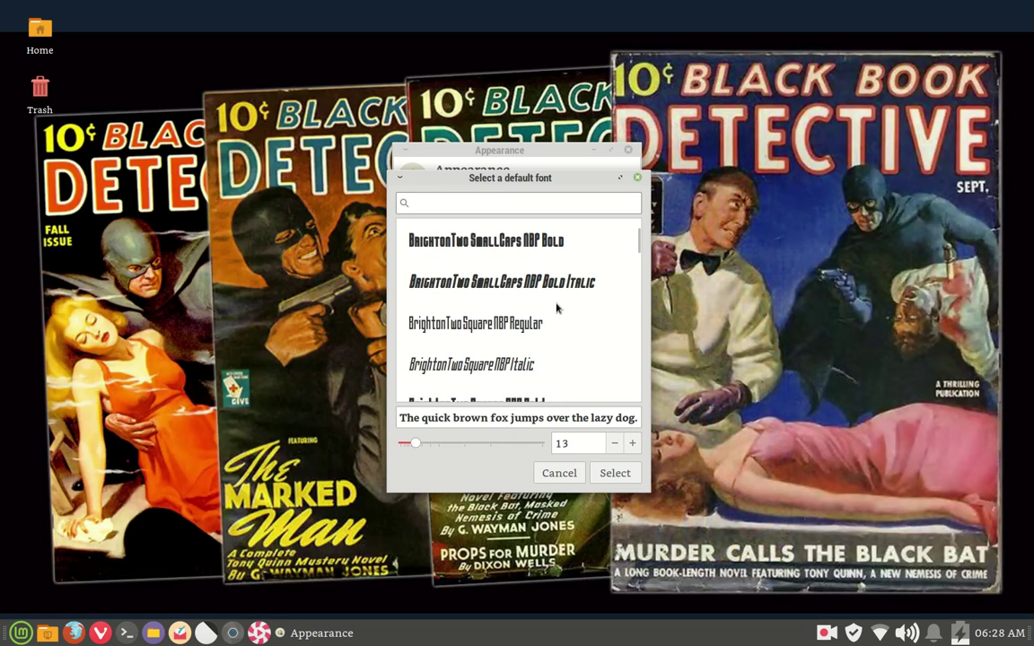
pyautogui.scroll(1, 557, 308)
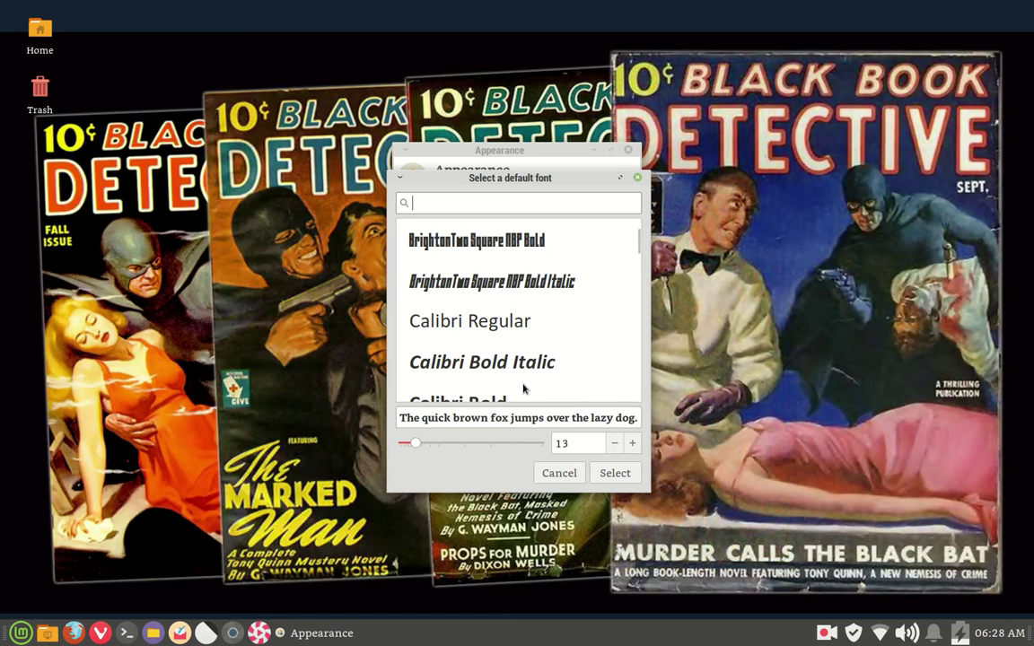
pyautogui.scroll(-1, 474, 350)
pyautogui.click(495, 360)
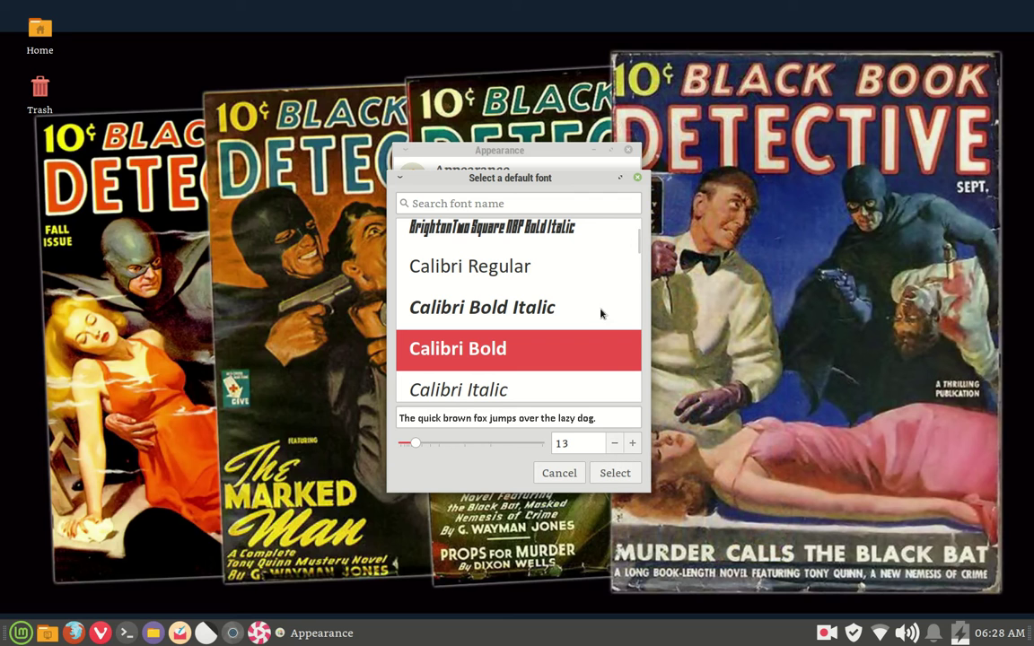
pyautogui.click(613, 472)
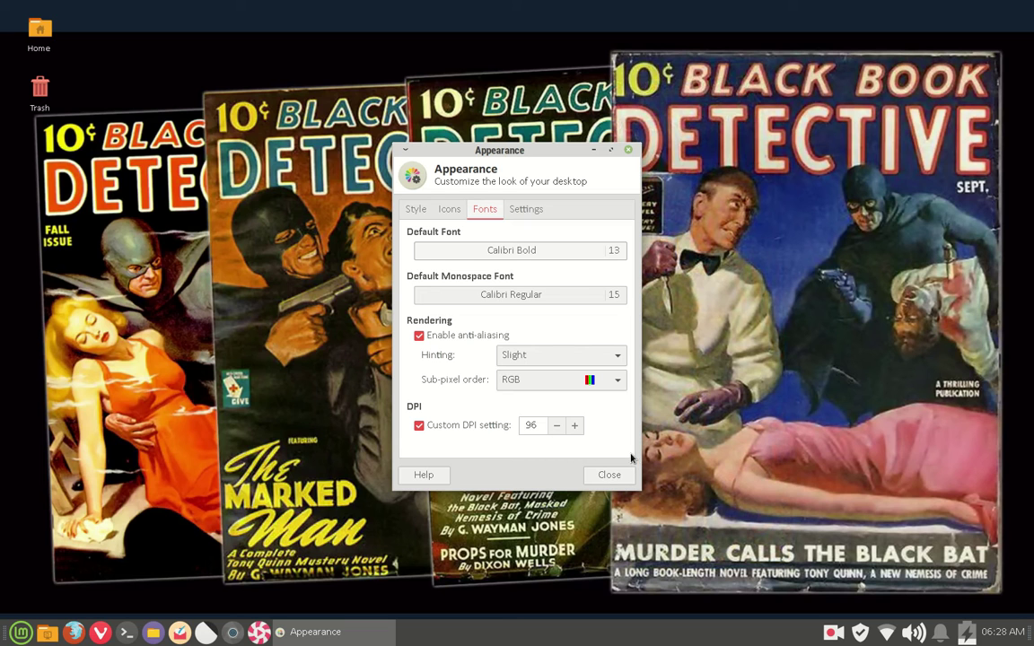
# - Increase the default font size to 16 and close the Appearance settings
pyautogui.click(521, 251)
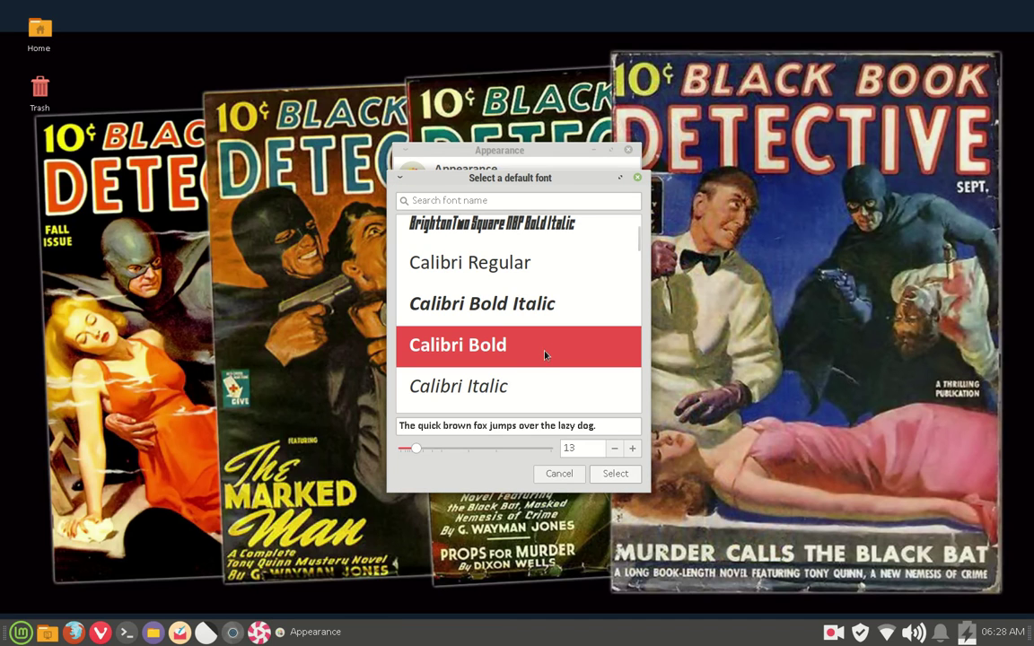
pyautogui.click(632, 450)
pyautogui.click(633, 450)
pyautogui.click(633, 450)
pyautogui.click(614, 473)
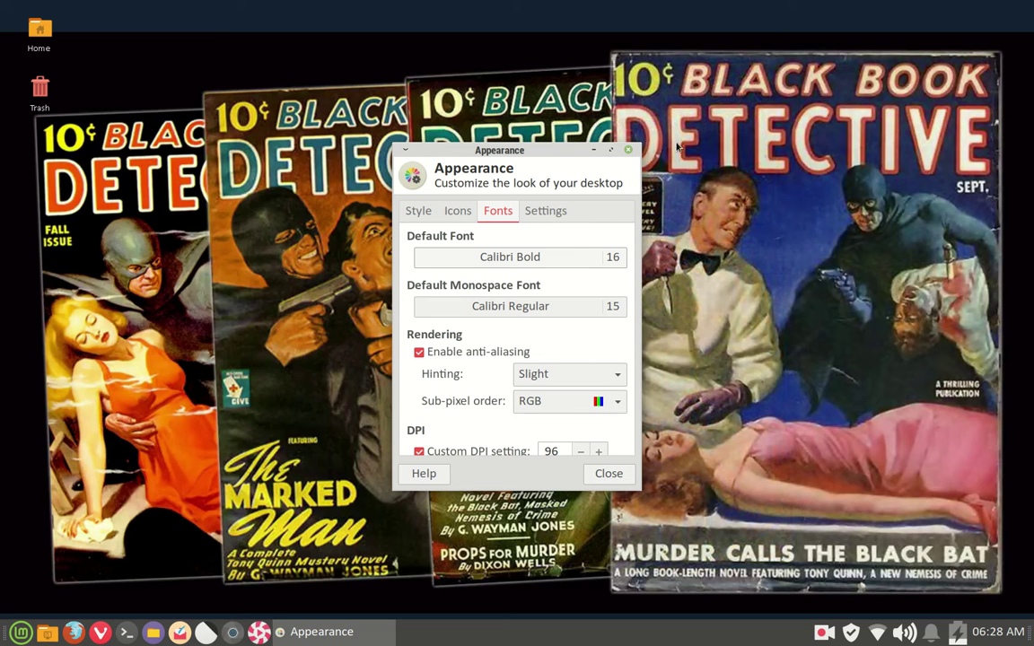
pyautogui.click(627, 151)
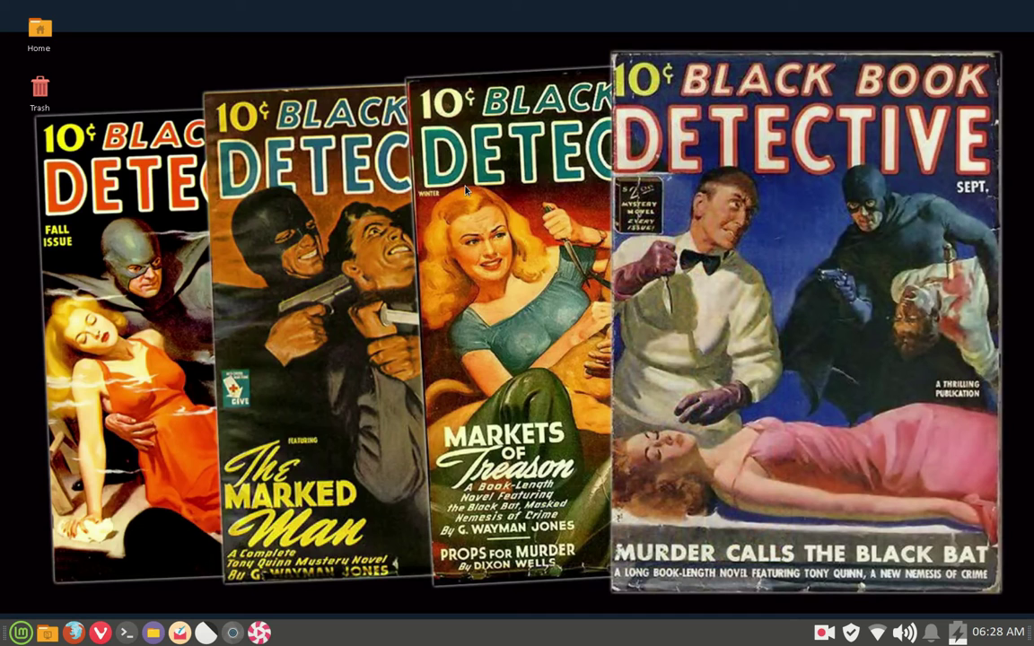
# - Set the desktop wallpaper to the photo of the couple in front of the blue doors and close the desktop settings
pyautogui.rightClick(465, 187)
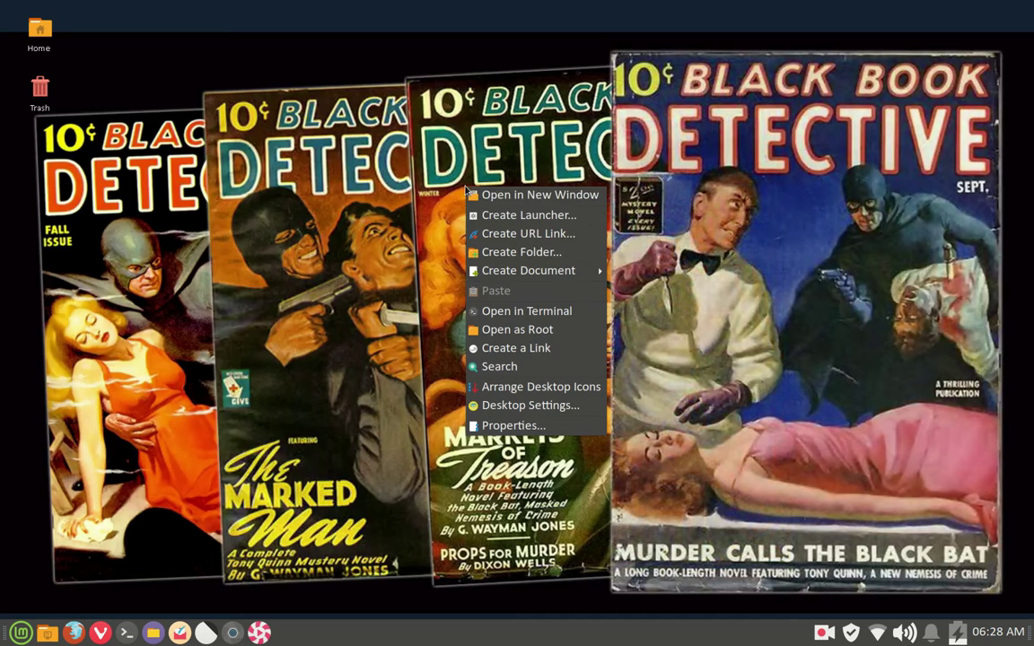
pyautogui.click(523, 406)
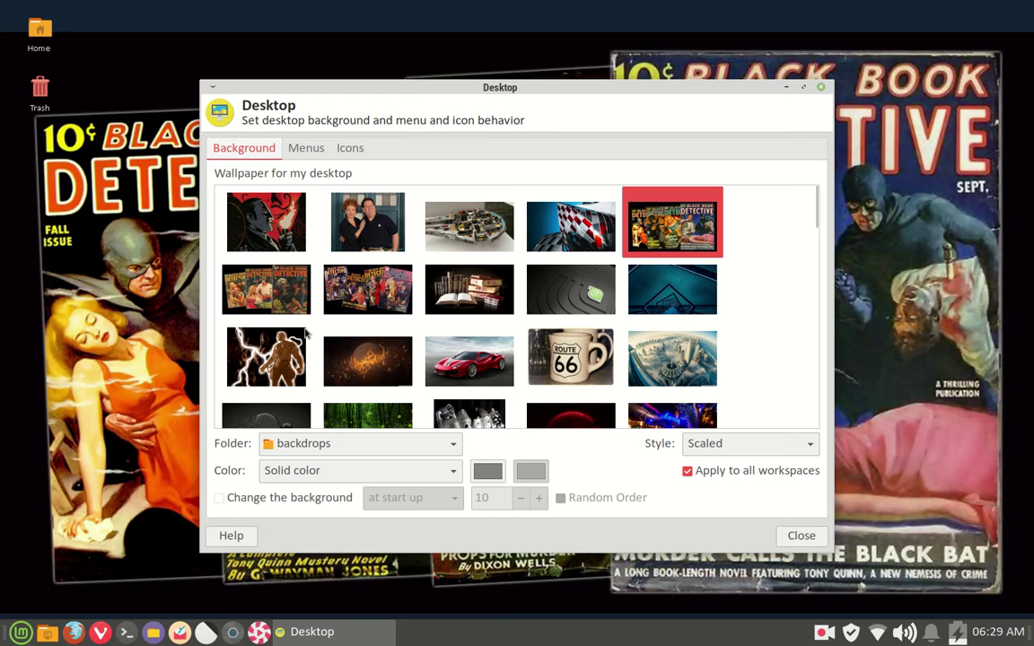
pyautogui.scroll(-2, 567, 294)
pyautogui.scroll(-10, 567, 294)
pyautogui.scroll(-6, 567, 295)
pyautogui.scroll(20, 568, 295)
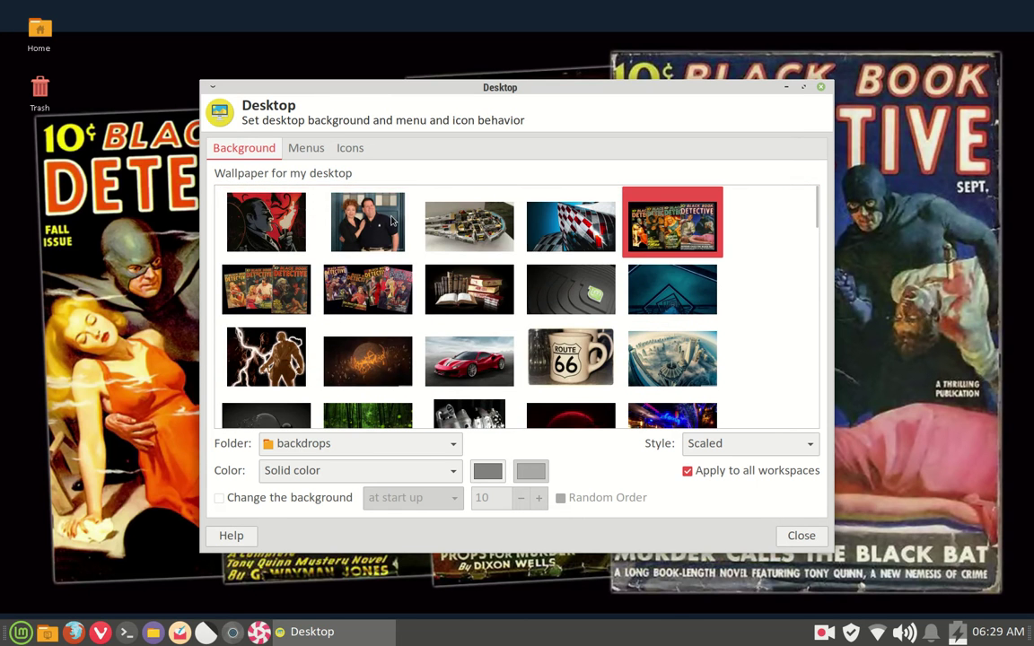
pyautogui.click(363, 199)
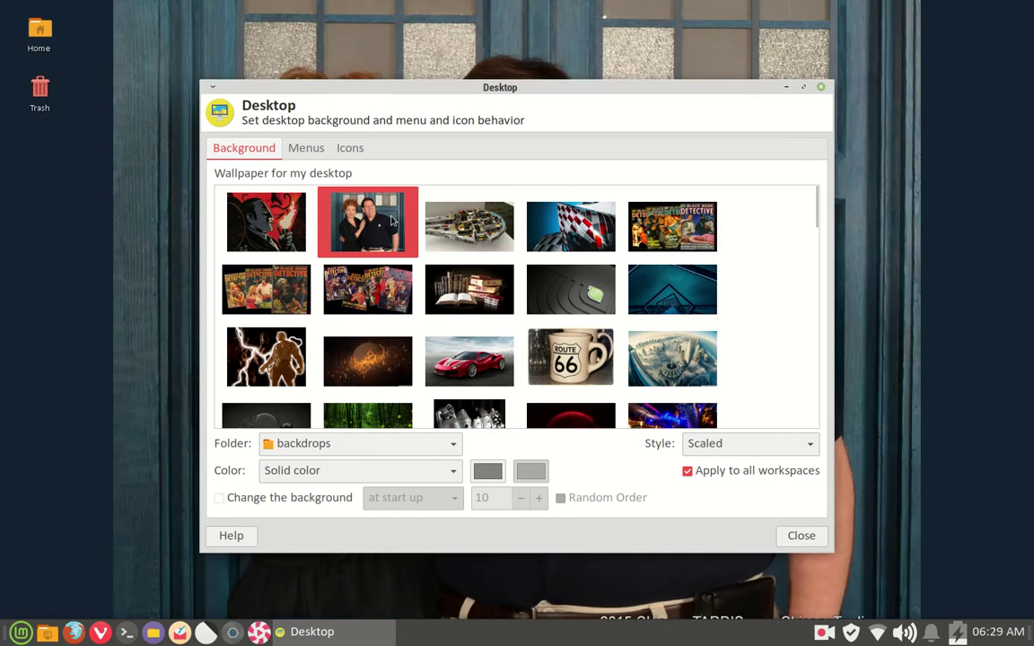
pyautogui.click(820, 88)
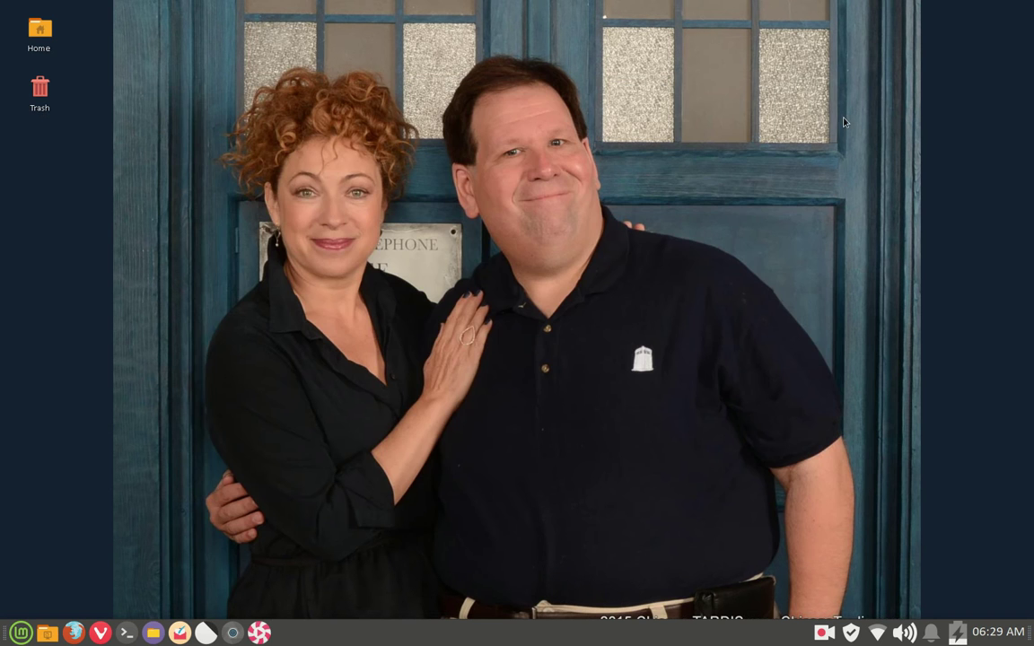
# - Open "Big in the 90s - CH05D02 Expand.docx" from the home Documents folder in LibreOffice Writer
pyautogui.doubleClick(39, 42)
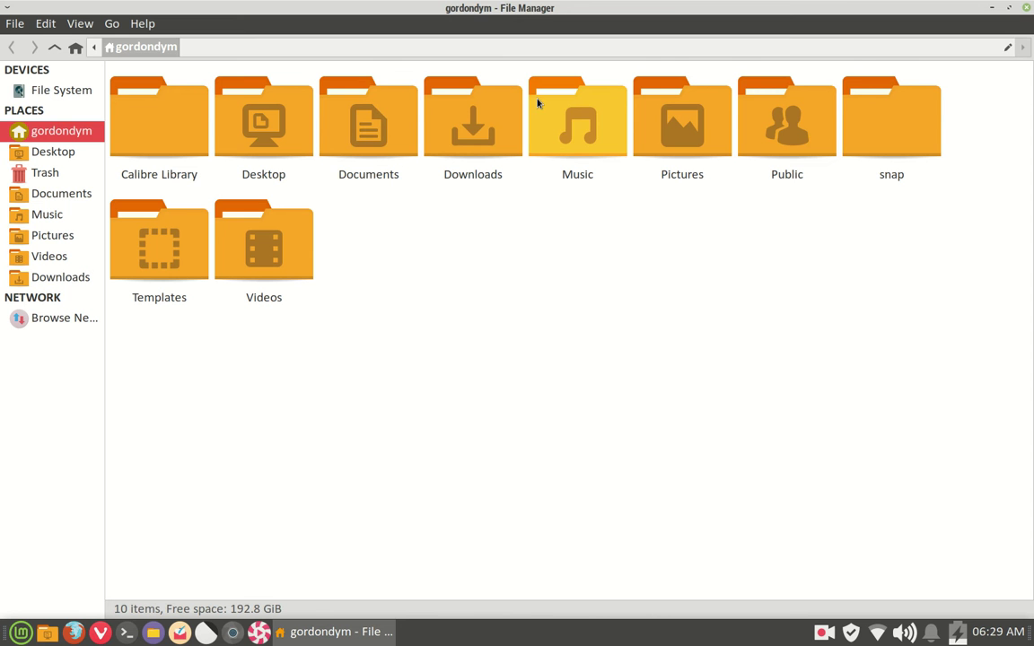
pyautogui.click(406, 146)
pyautogui.doubleClick(406, 146)
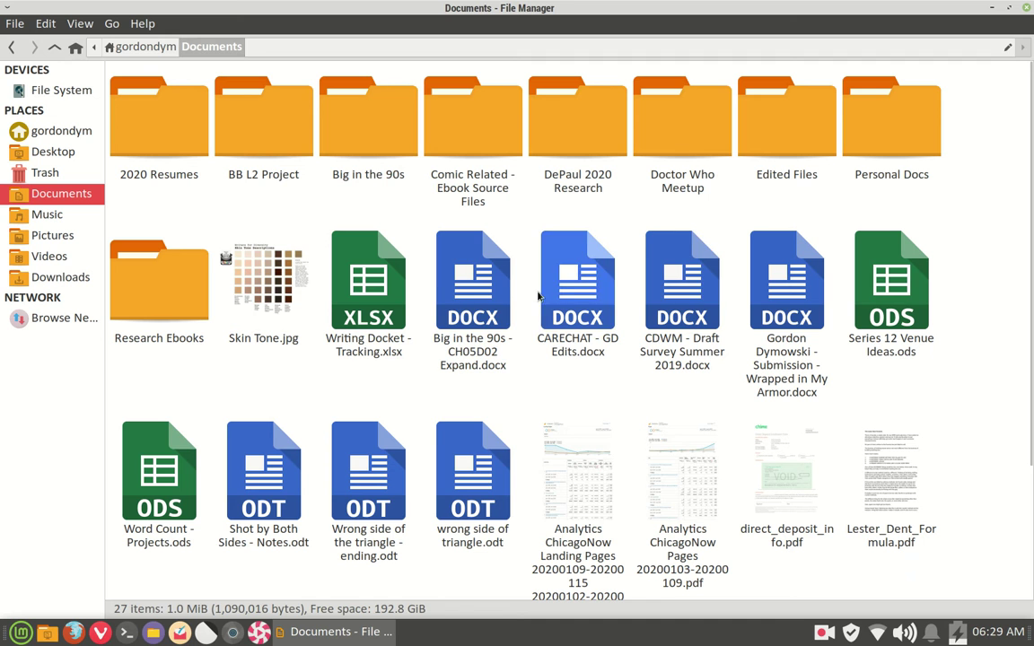
pyautogui.rightClick(485, 296)
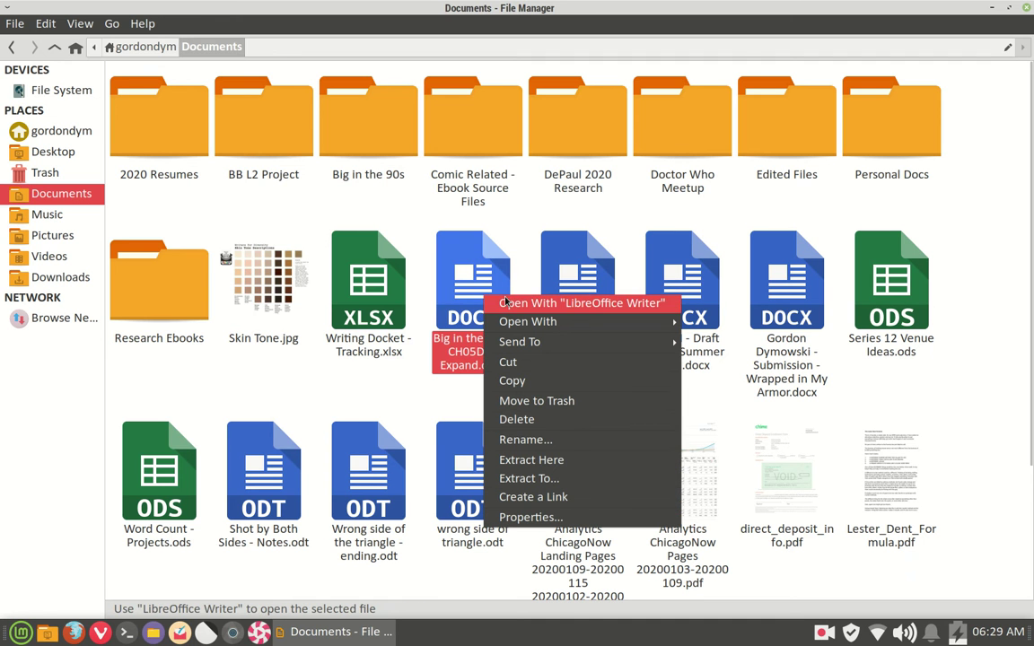
pyautogui.click(504, 302)
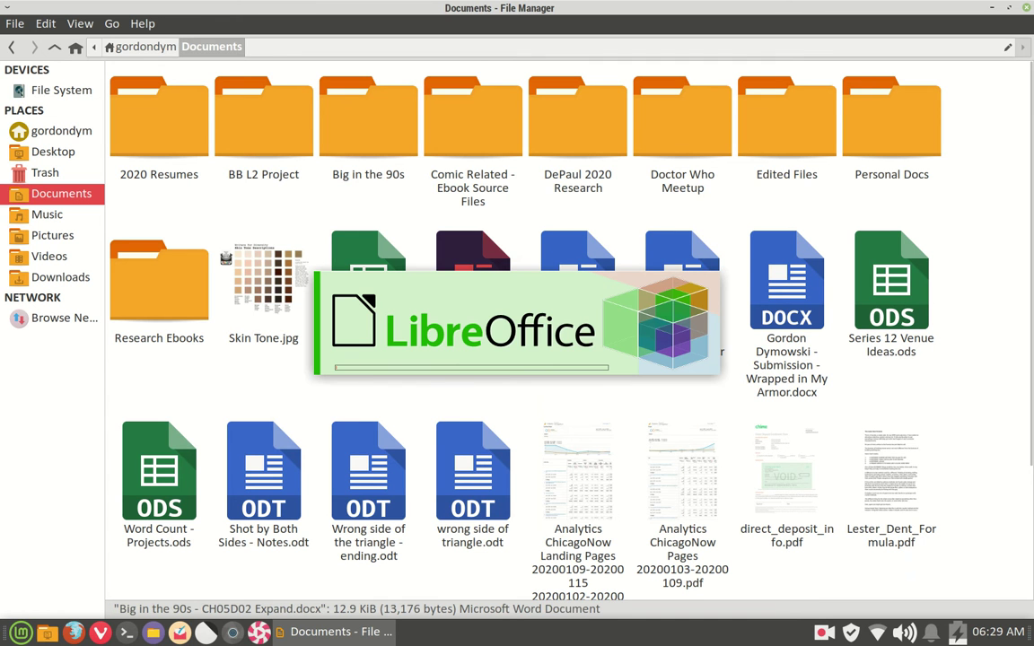
pyautogui.click(823, 632)
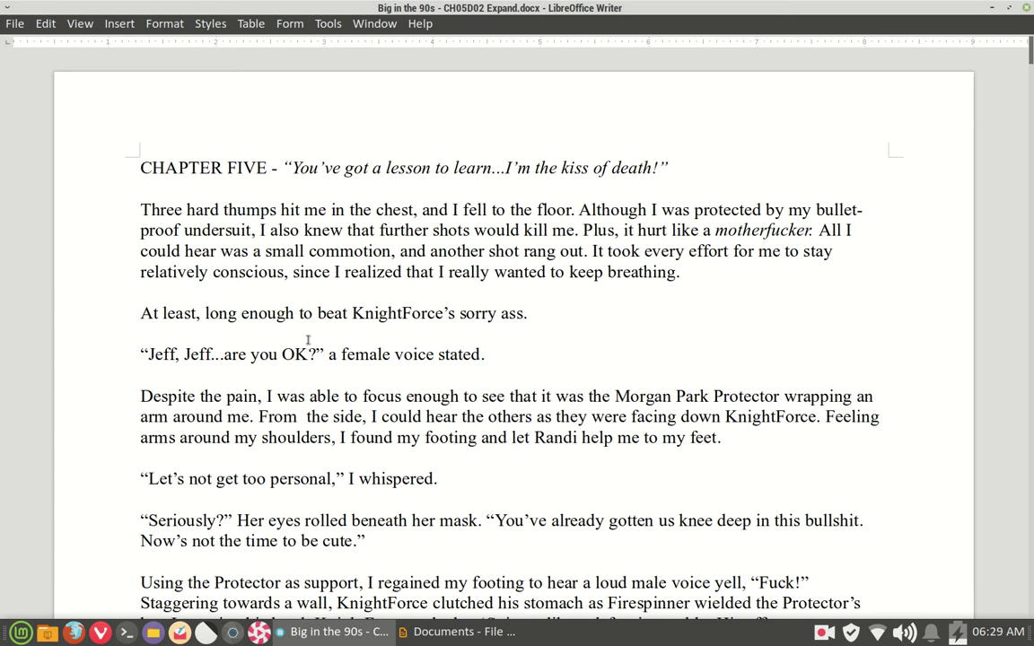
# - Switch Writer's toolbar layout from Notebookbar to Default for the open chapter document
pyautogui.scroll(-15, 341, 306)
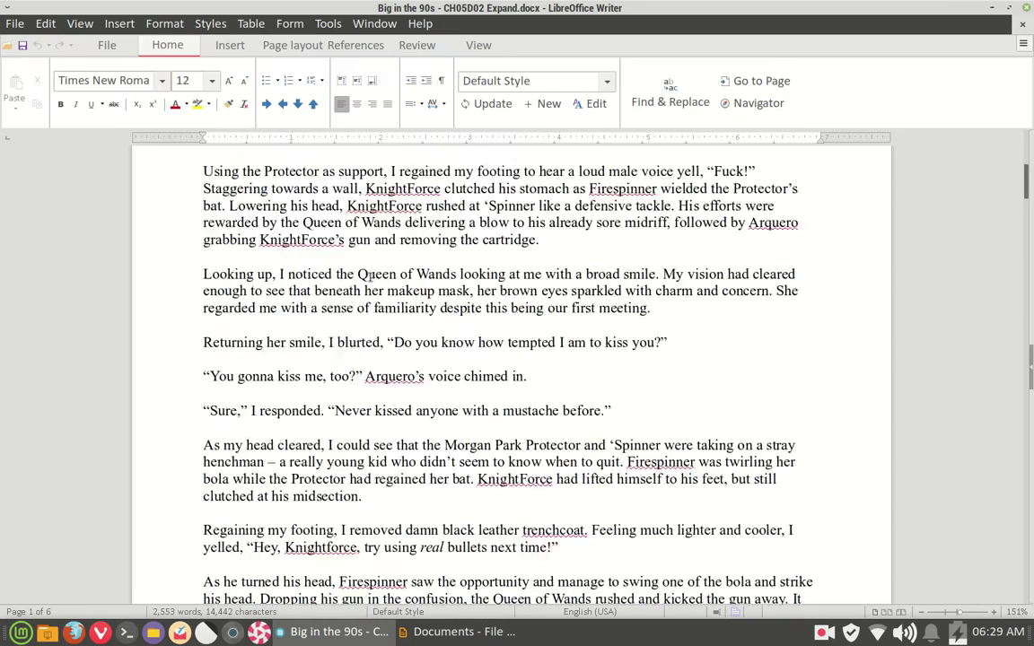
pyautogui.scroll(15, 370, 277)
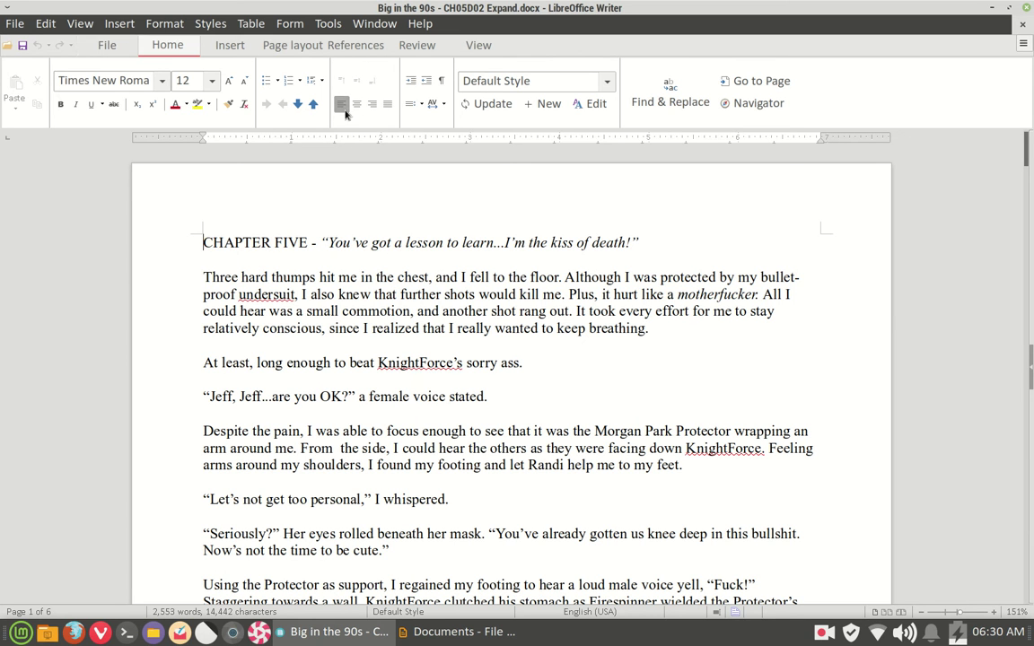
pyautogui.click(77, 24)
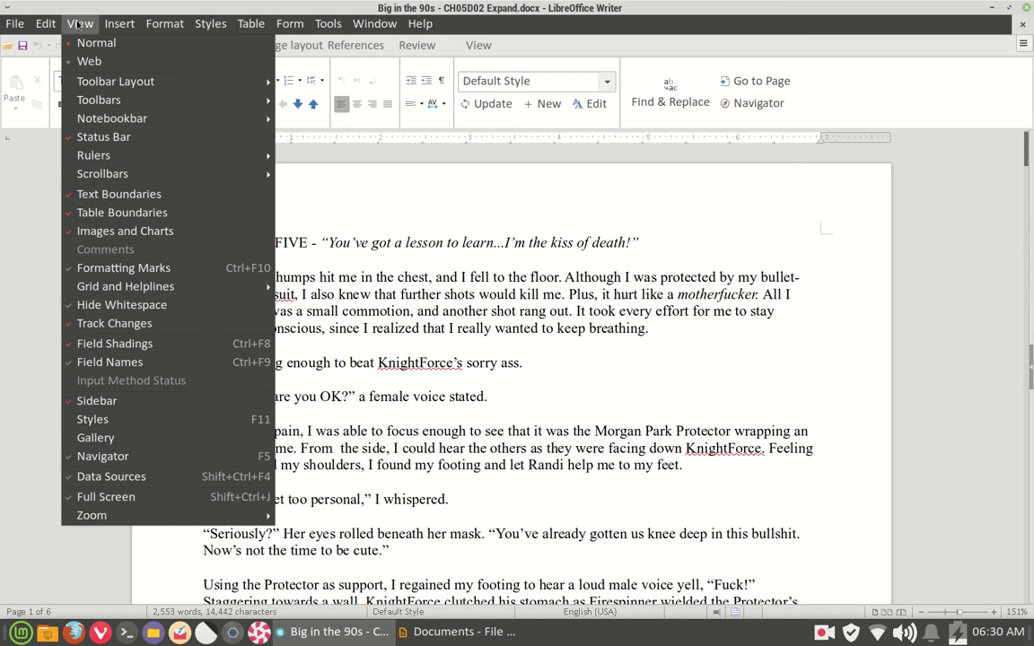
pyautogui.moveTo(110, 80)
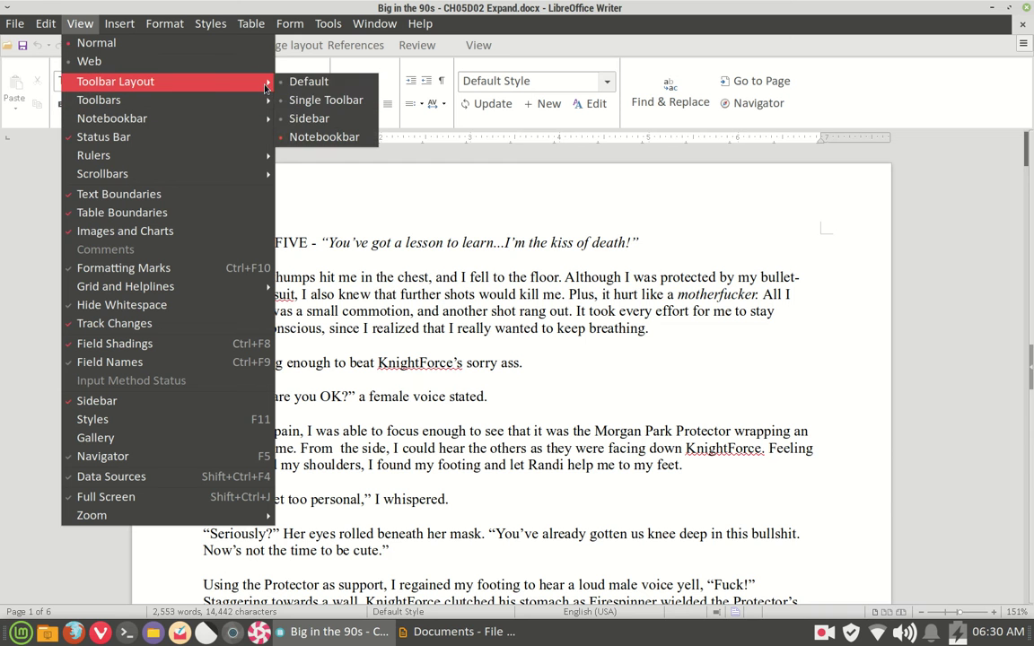
pyautogui.click(307, 82)
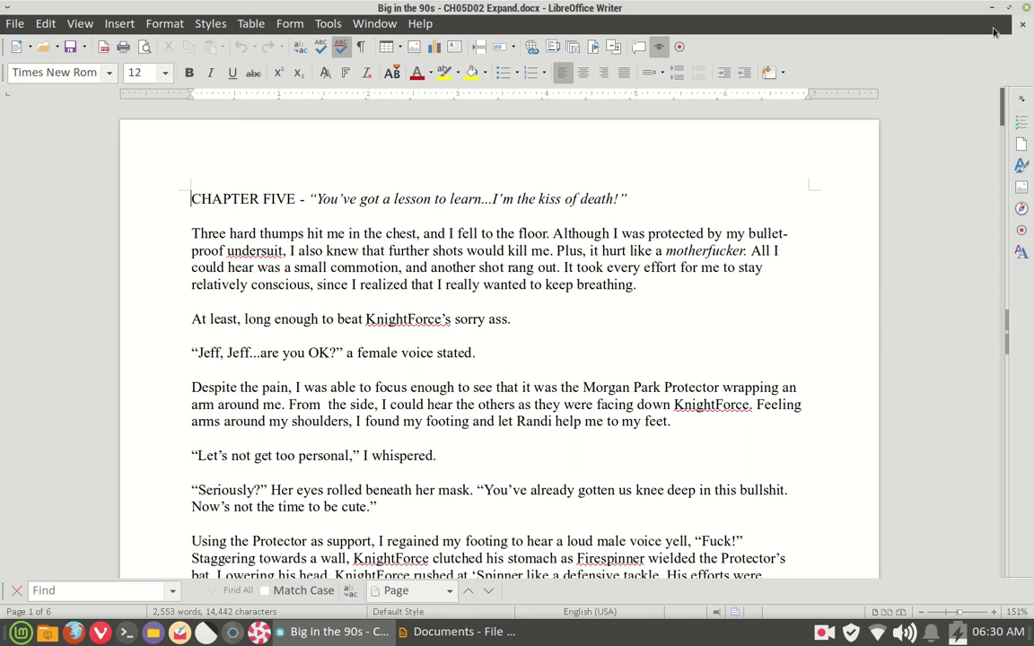
# - Skim the chapter document down to its third page and close it
pyautogui.scroll(-20, 521, 316)
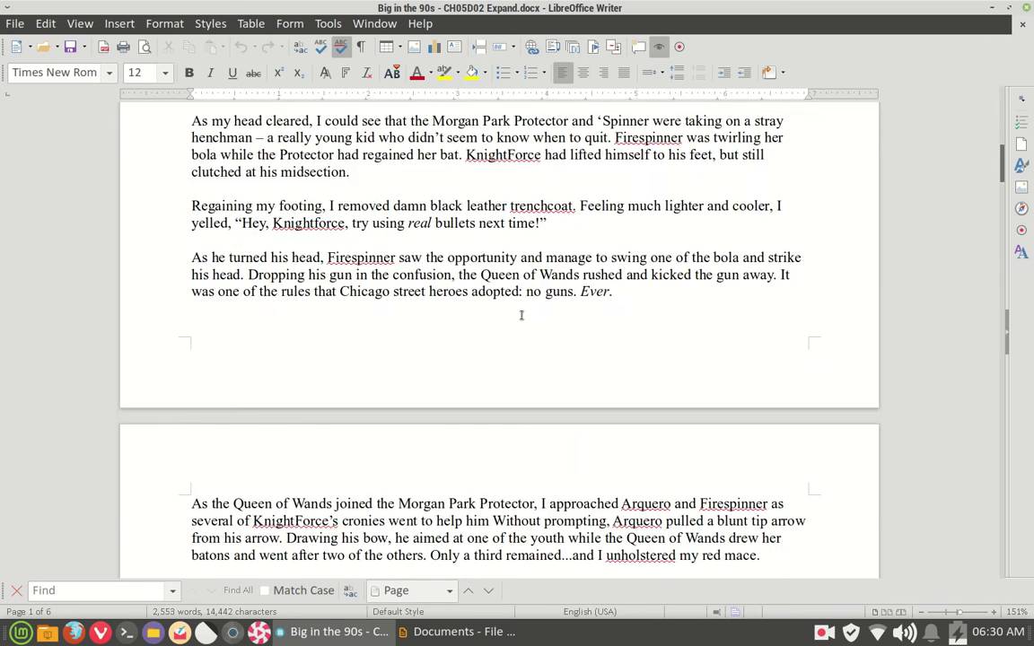
pyautogui.scroll(-4, 521, 312)
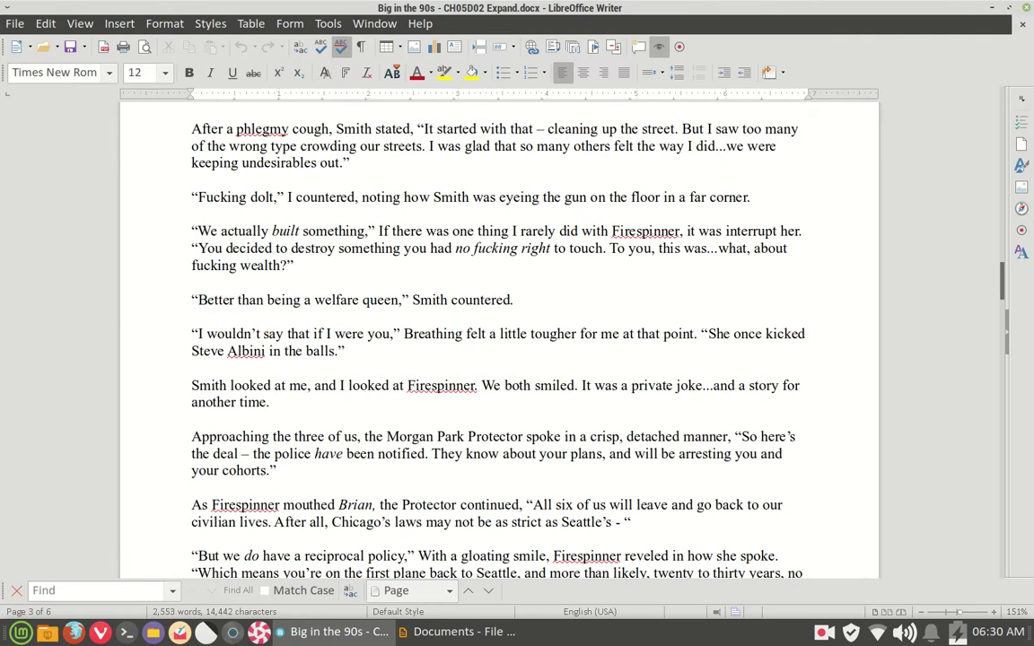
pyautogui.click(1026, 7)
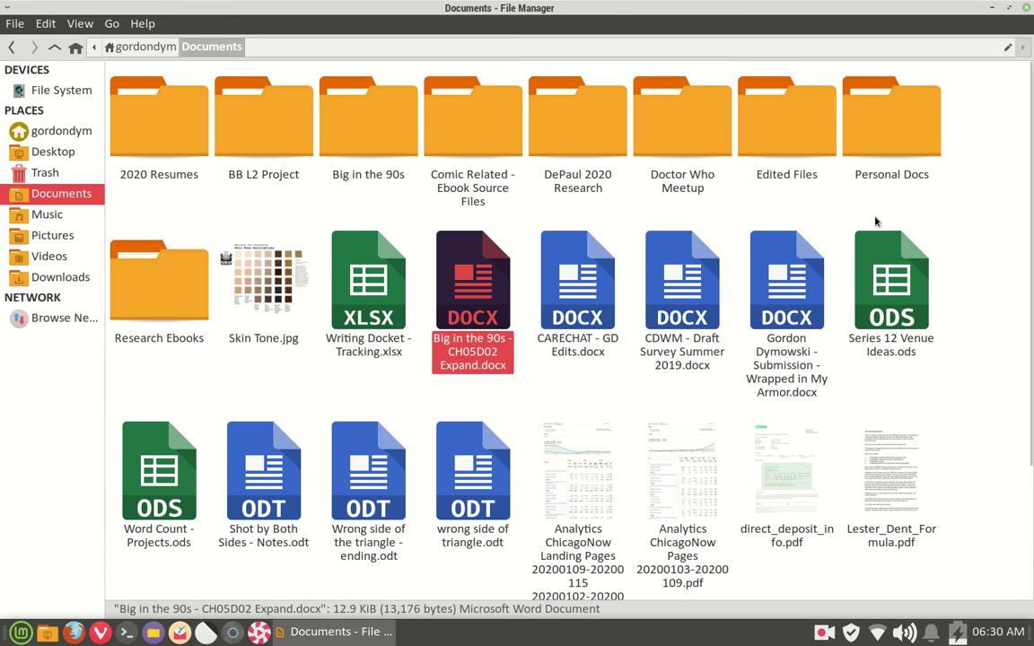
# - View "Series 12 Venue Ideas.ods" from the Documents folder in LibreOffice Calc and close it
pyautogui.rightClick(885, 249)
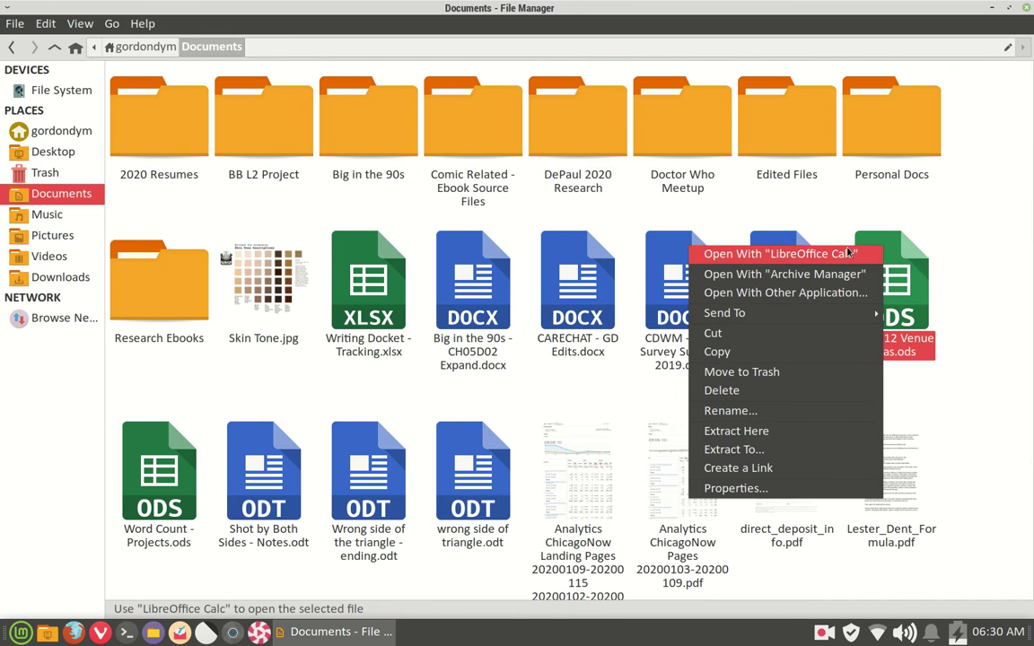
pyautogui.click(789, 255)
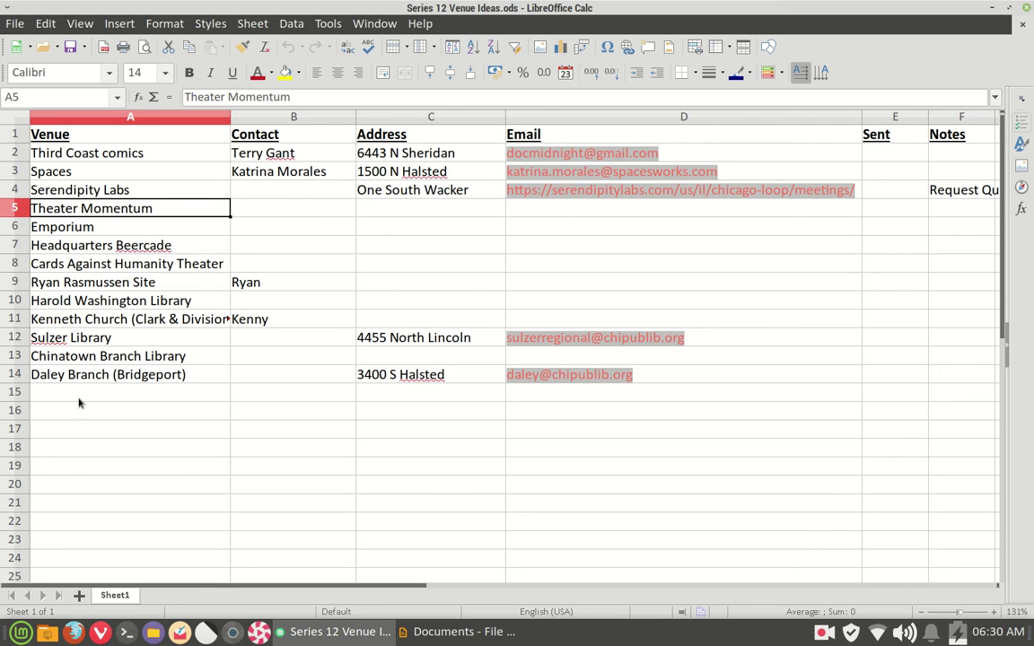
pyautogui.click(1028, 11)
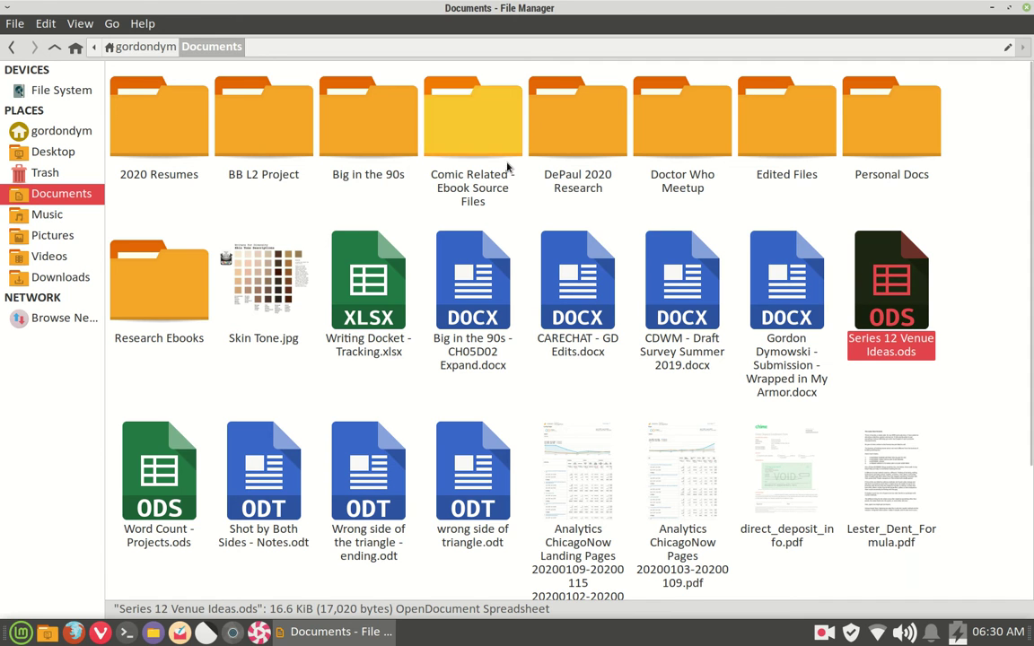
# - Open MQ-1-R.pdf from the Research Ebooks folder in the document viewer and maximize its window
pyautogui.doubleClick(131, 255)
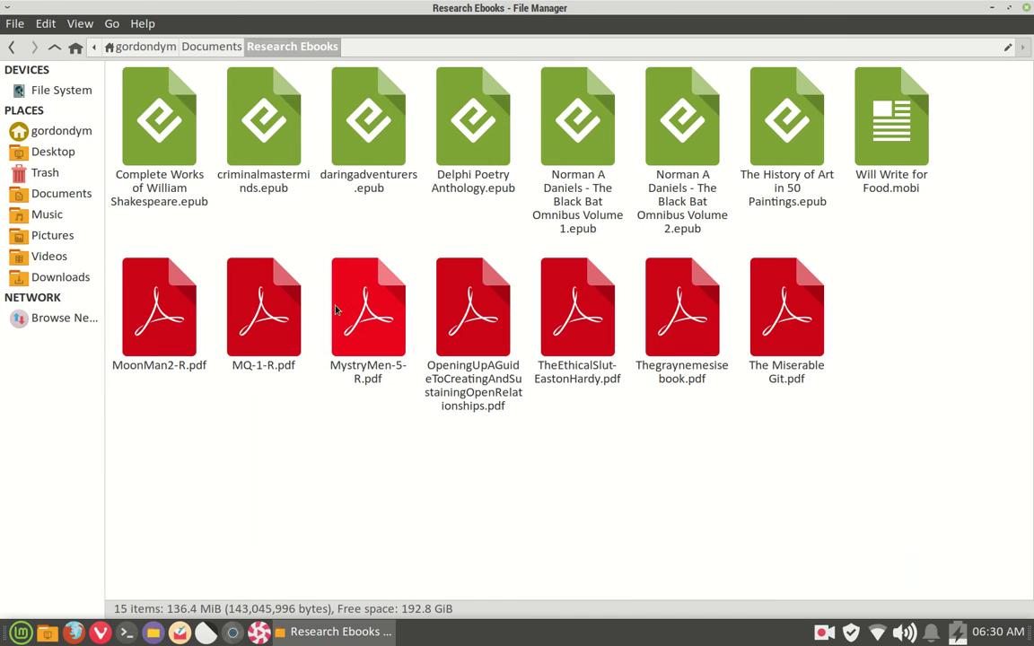
pyautogui.rightClick(254, 334)
pyautogui.click(278, 338)
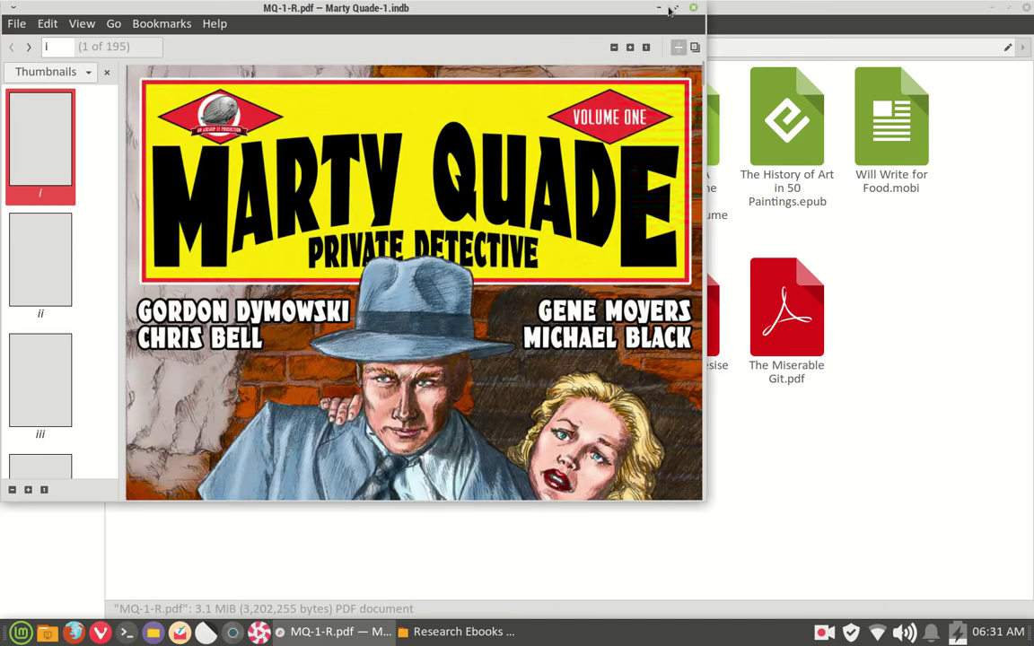
pyautogui.doubleClick(678, 7)
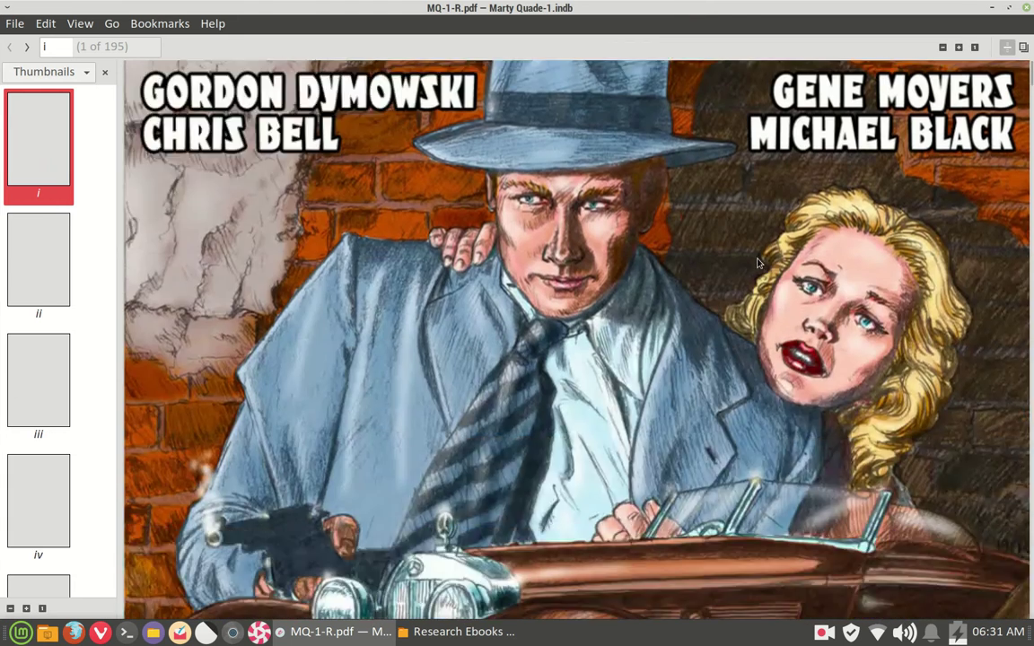
# - Look over the PDF's cover page from top to bottom and close the document
pyautogui.scroll(1, 416, 378)
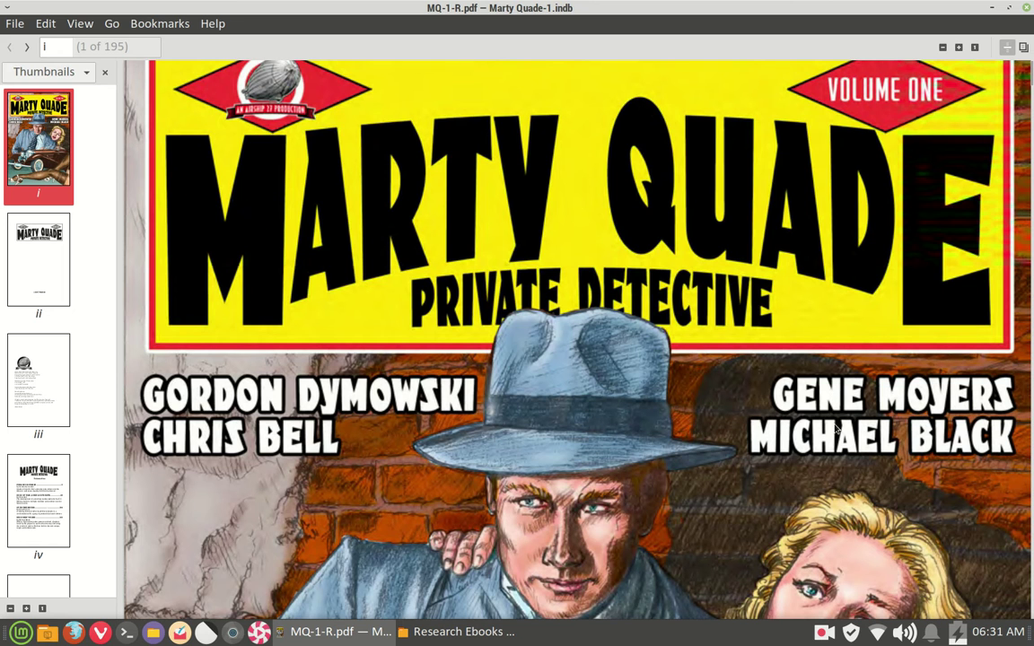
pyautogui.scroll(-15, 573, 351)
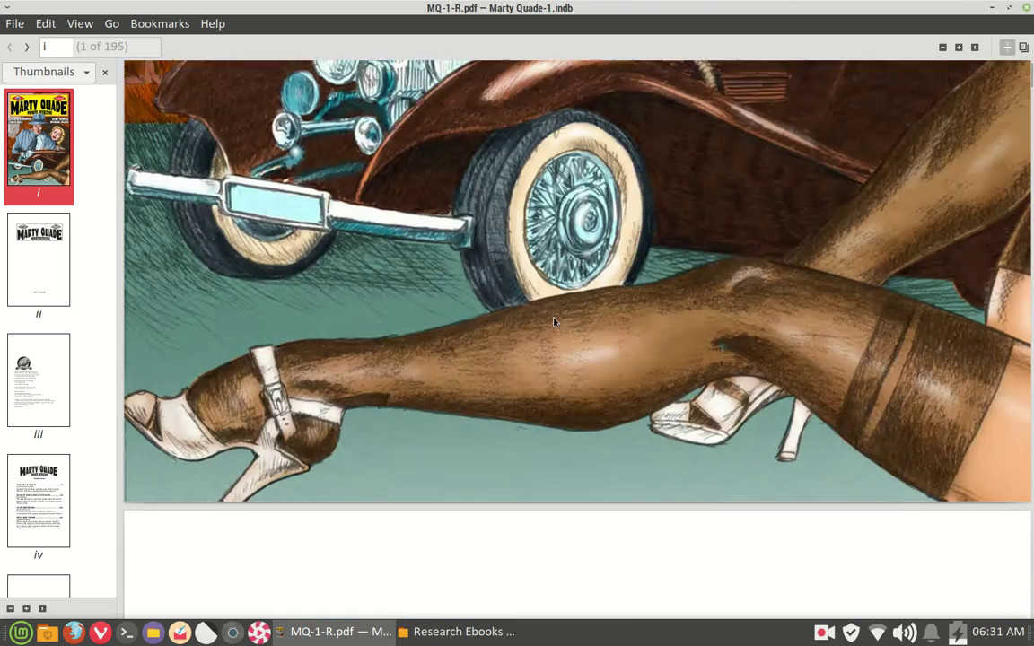
pyautogui.click(1027, 9)
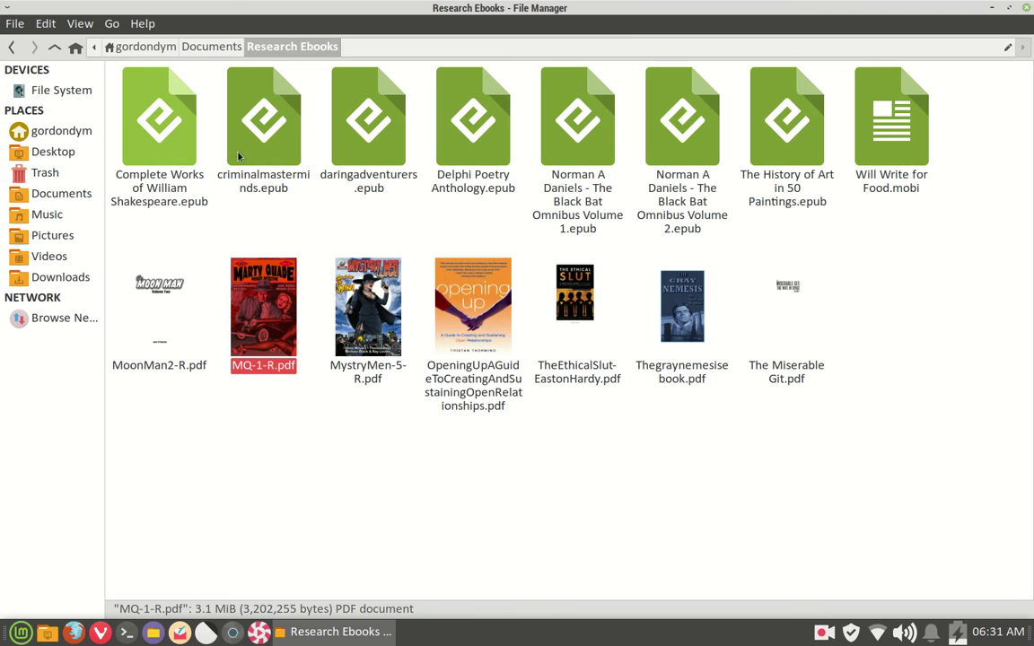
# - Open the Black Bat Omnibus Volume 2 EPUB from the Research Ebooks folder in Bookworm
pyautogui.click(666, 151)
pyautogui.rightClick(667, 152)
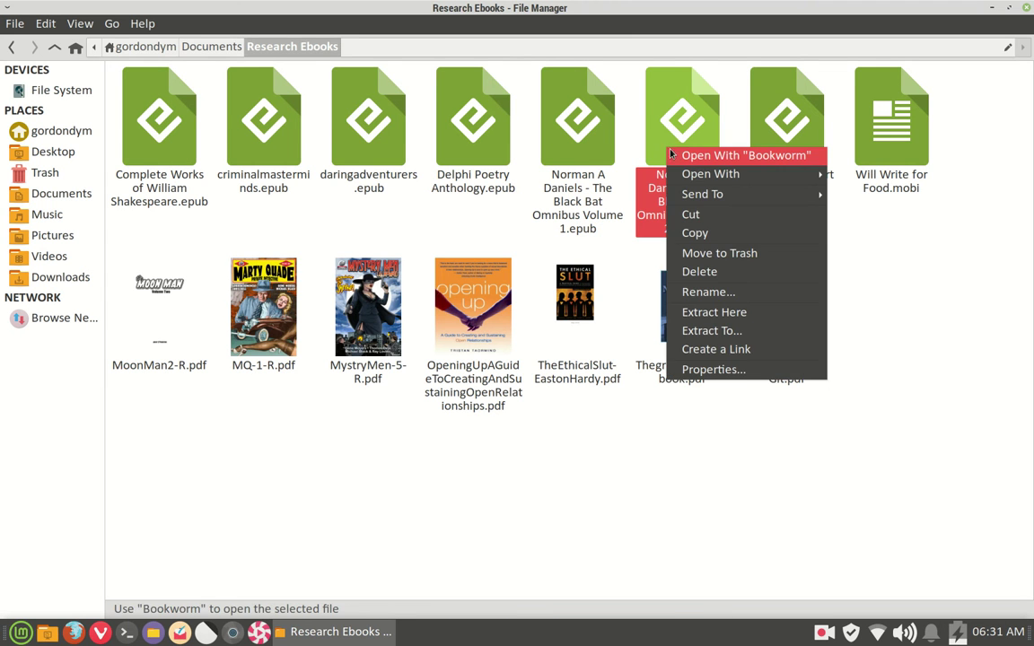
pyautogui.click(674, 157)
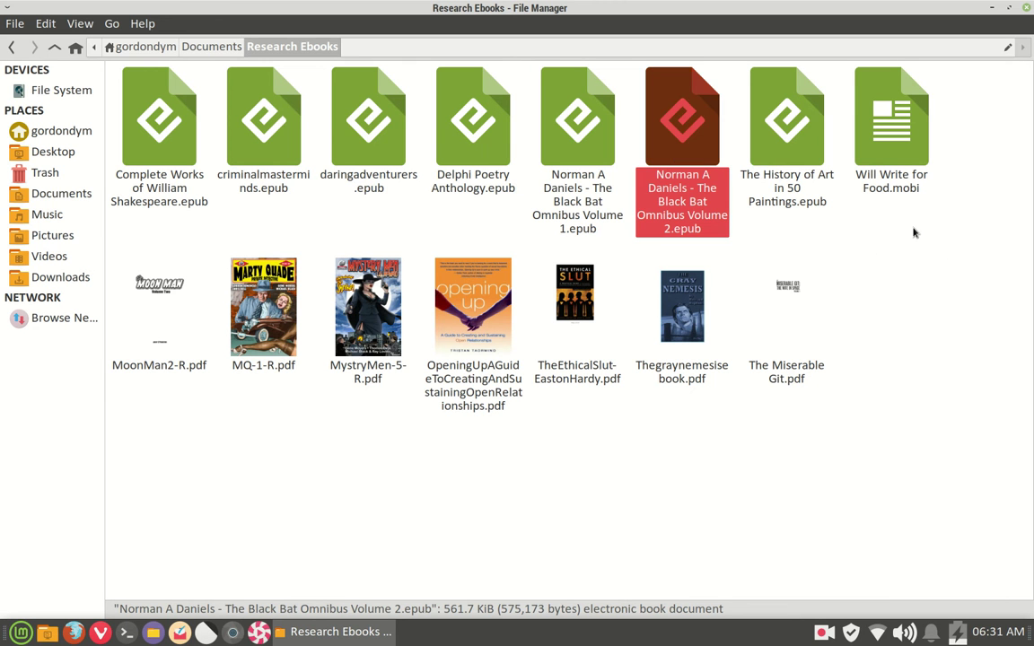
pyautogui.rightClick(710, 196)
pyautogui.click(721, 200)
pyautogui.click(991, 8)
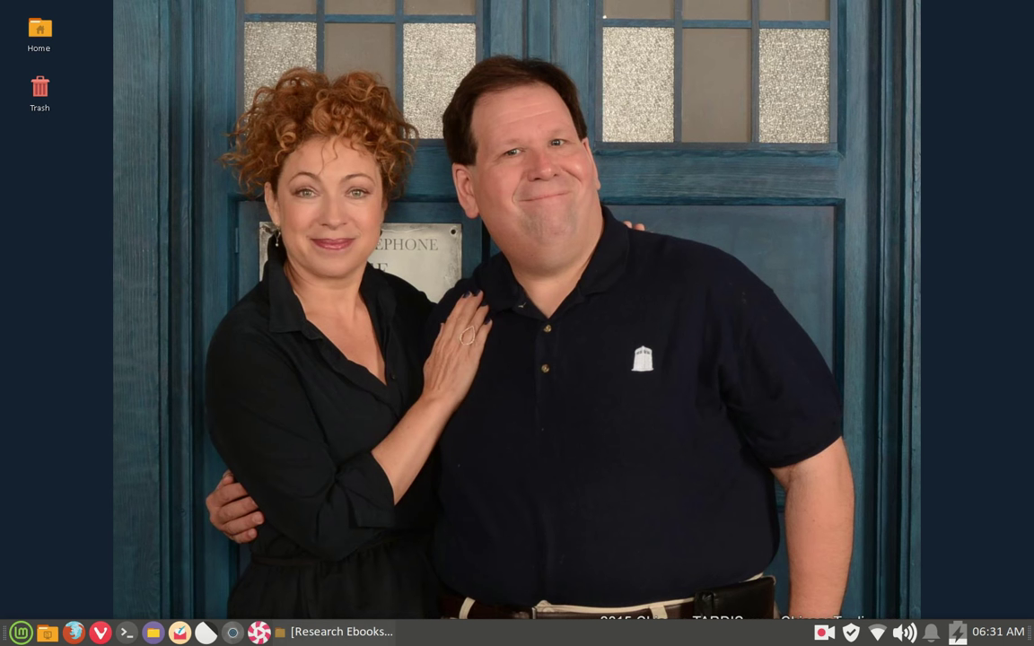
pyautogui.click(337, 632)
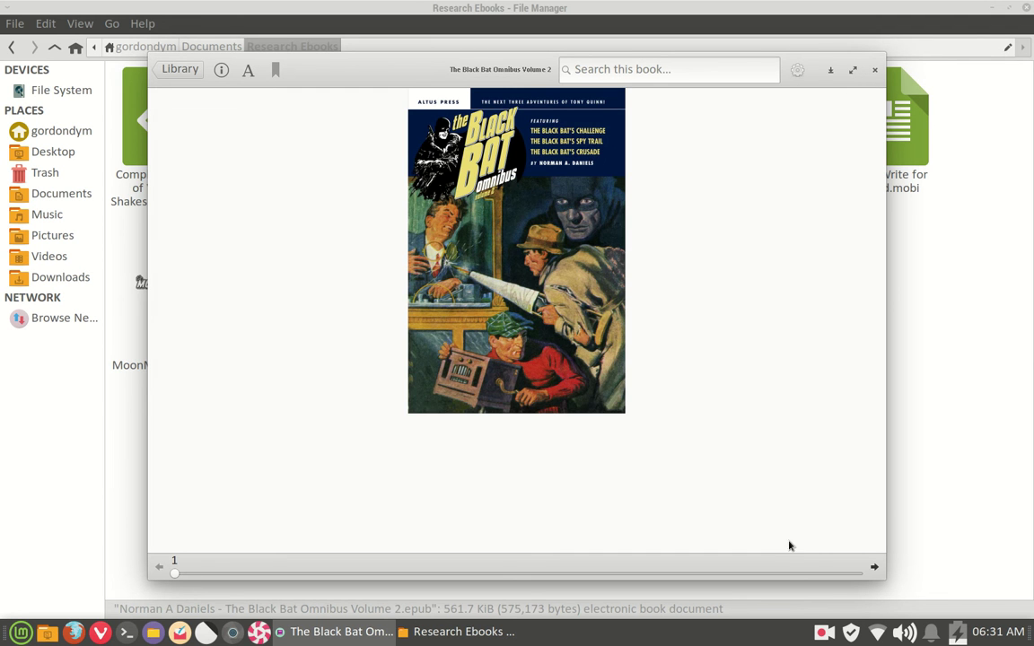
# - Page through the ebook to page 4, skim the first chapter of "The Black Bat's Challenge" and close Bookworm
pyautogui.click(874, 568)
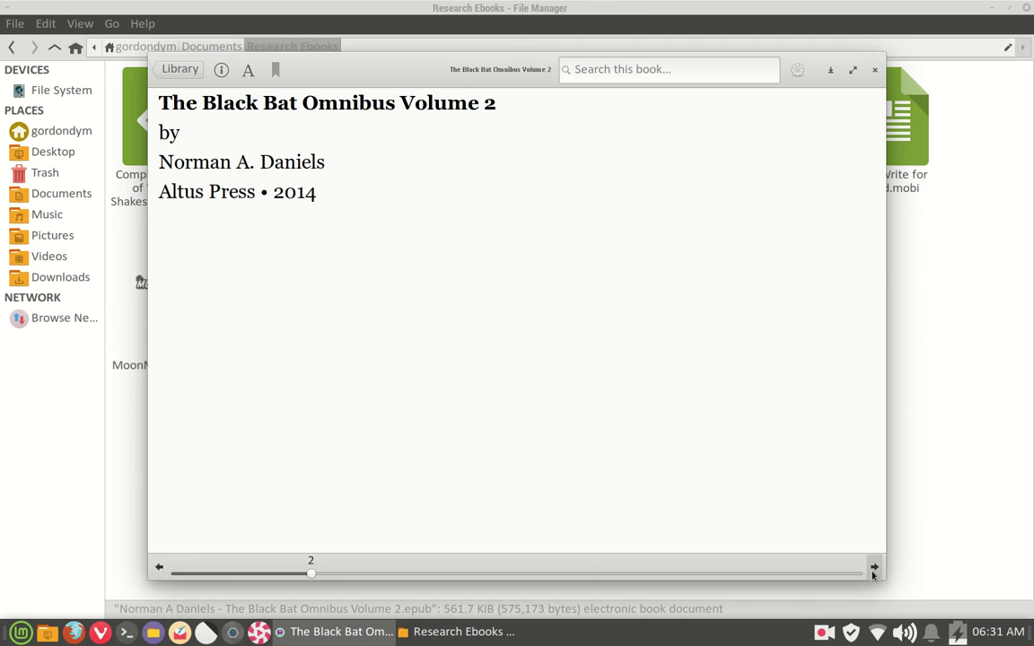
pyautogui.click(873, 568)
pyautogui.click(874, 568)
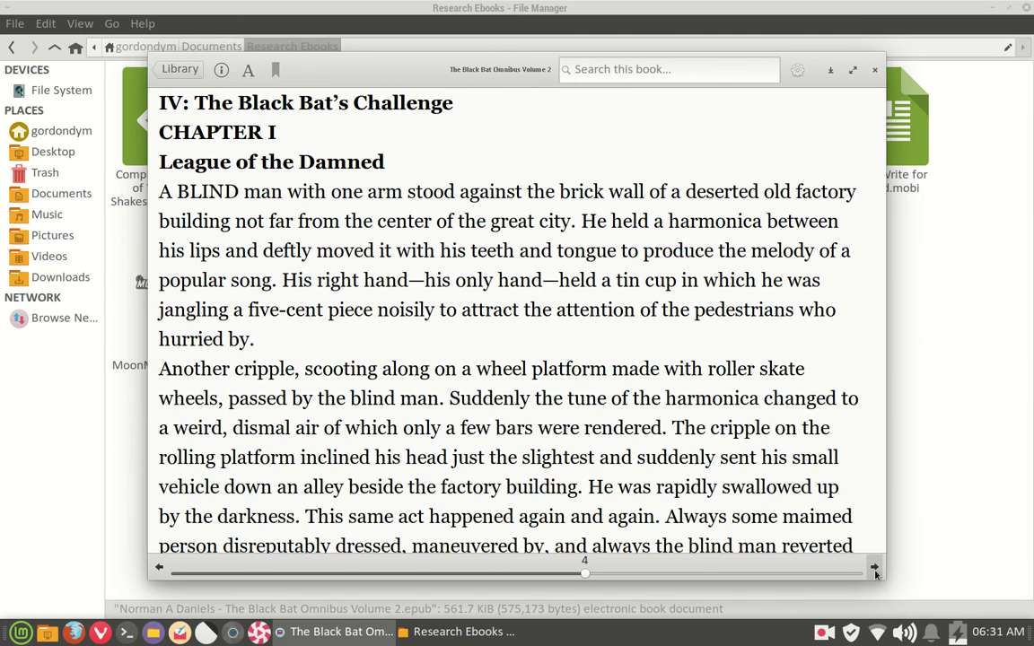
pyautogui.scroll(-3, 468, 251)
pyautogui.scroll(-5, 469, 252)
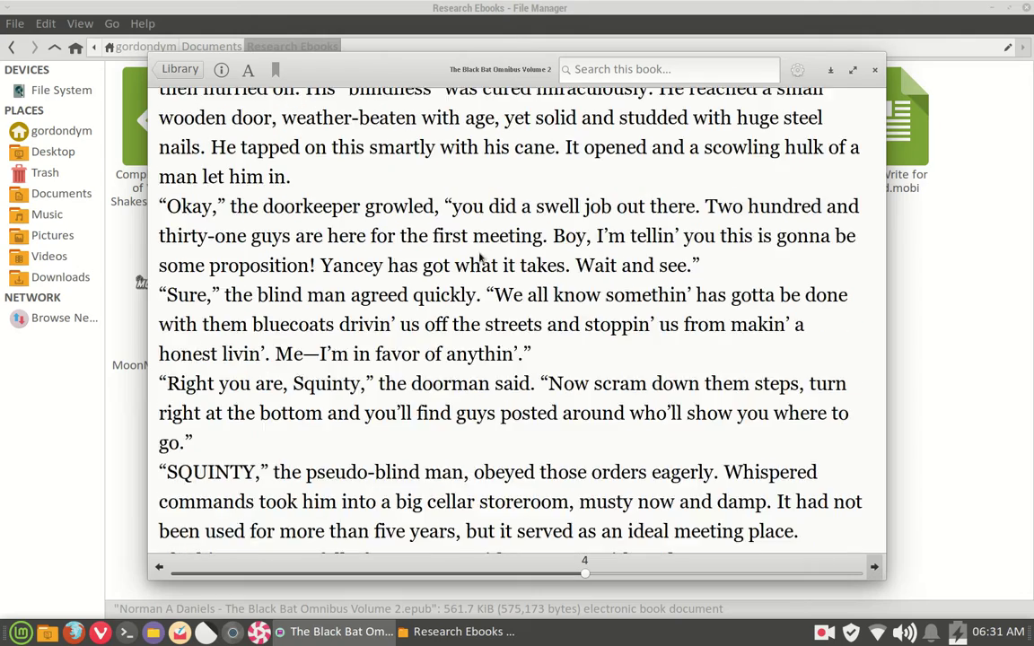
pyautogui.scroll(7, 484, 254)
pyautogui.scroll(2, 492, 251)
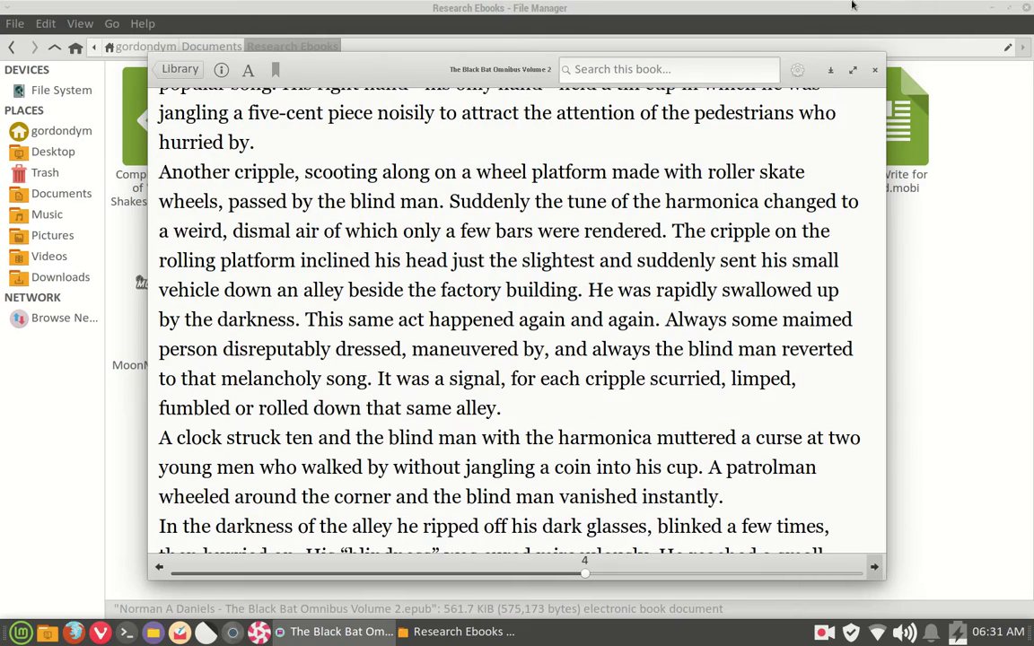
pyautogui.click(875, 73)
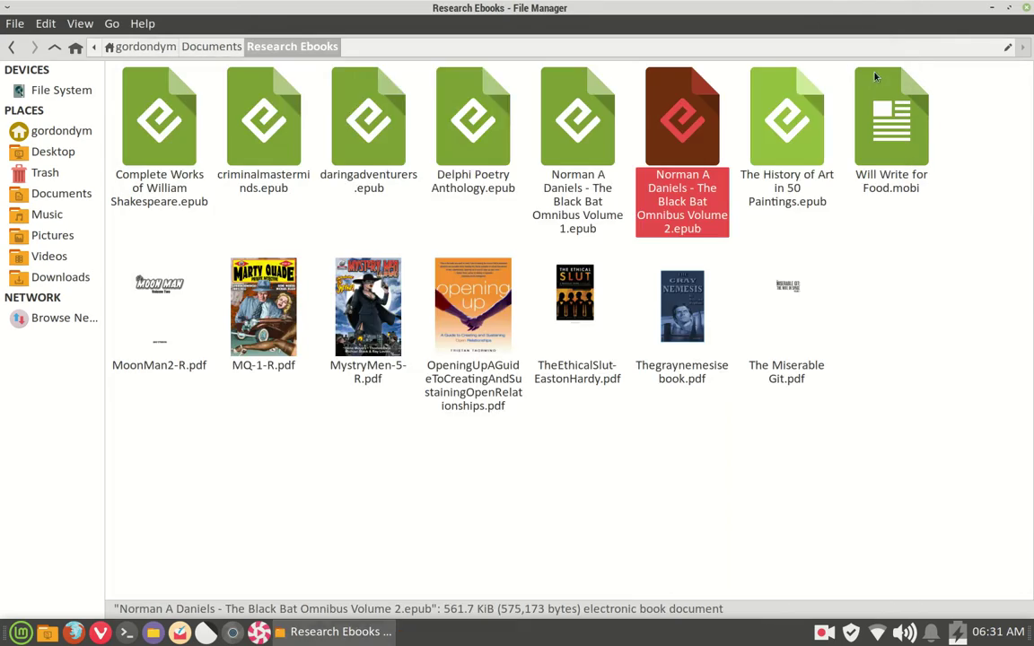
# - Open the "JSA - The Golden Age - The Deluxe Edition" CBR from the Documents subfolder DePaul 2020 Research in qcomicbook
pyautogui.click(199, 50)
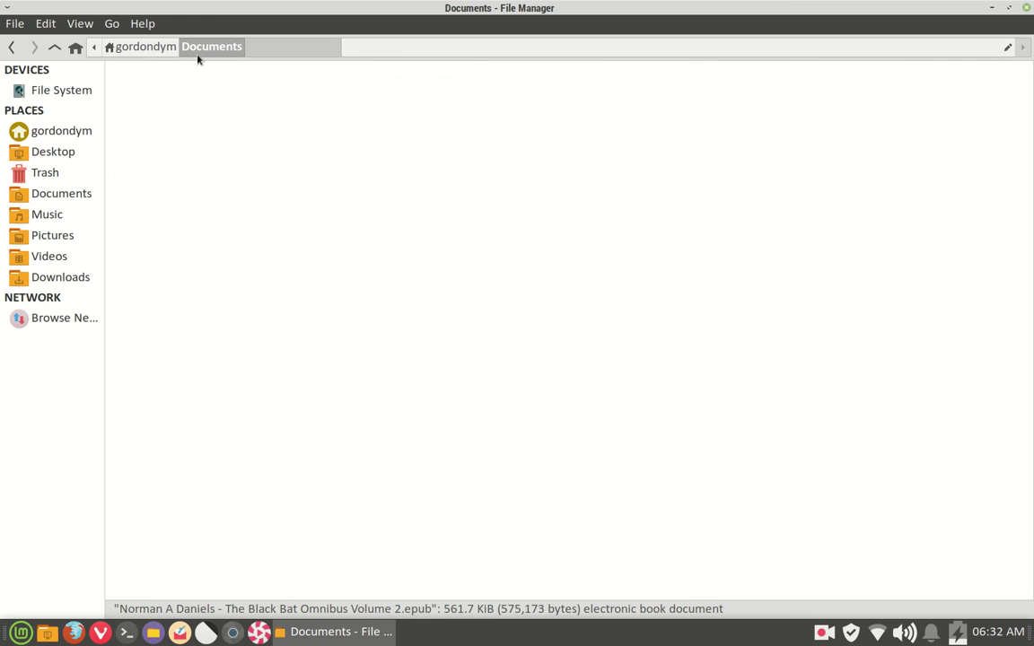
pyautogui.click(576, 142)
pyautogui.doubleClick(575, 142)
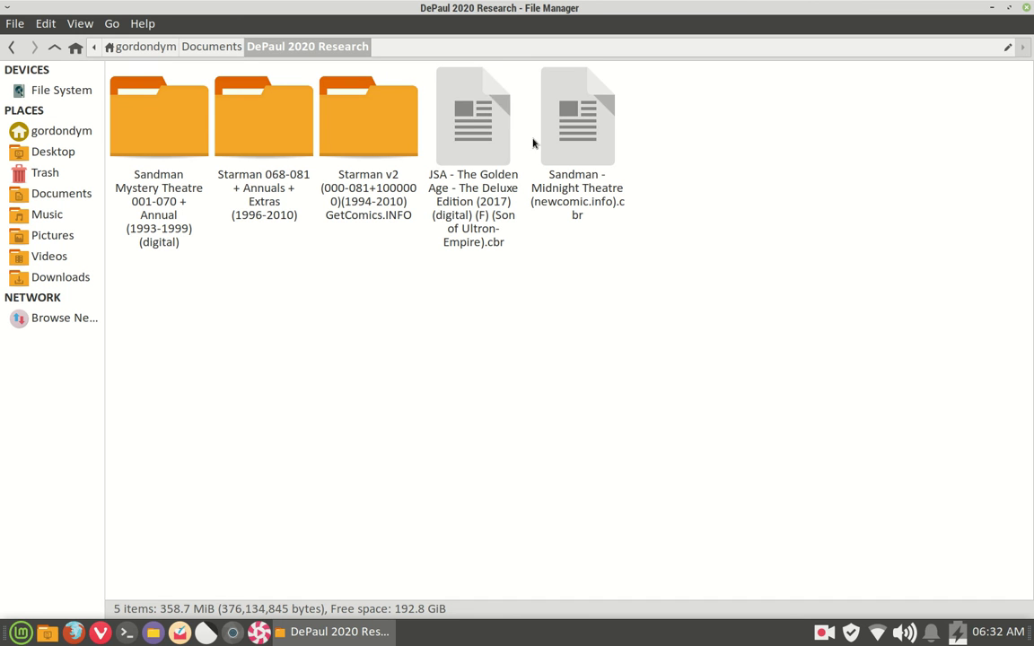
pyautogui.rightClick(476, 146)
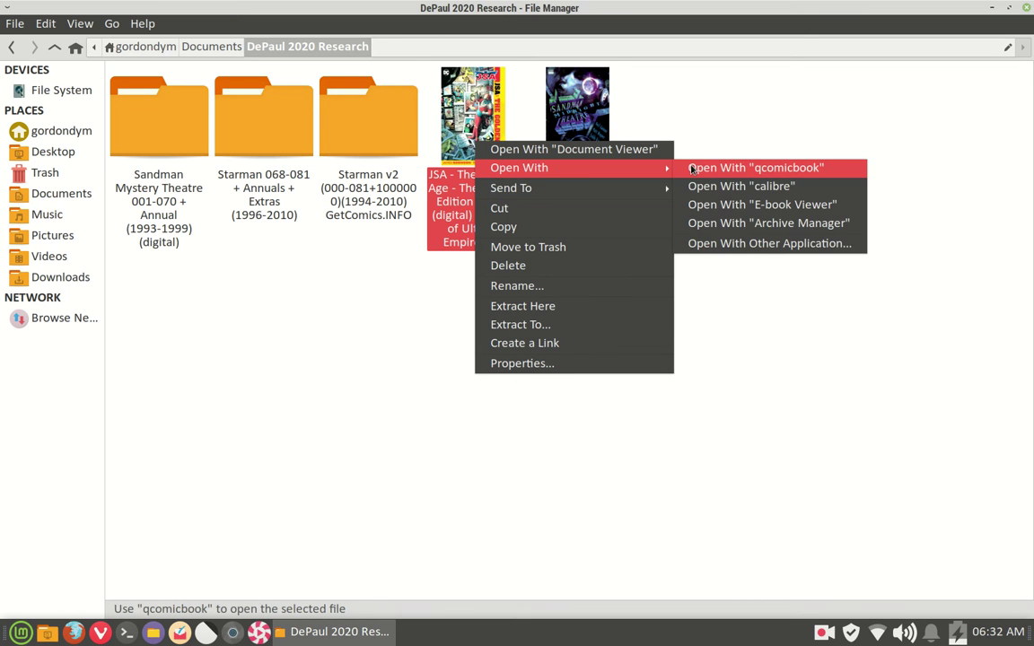
pyautogui.click(691, 170)
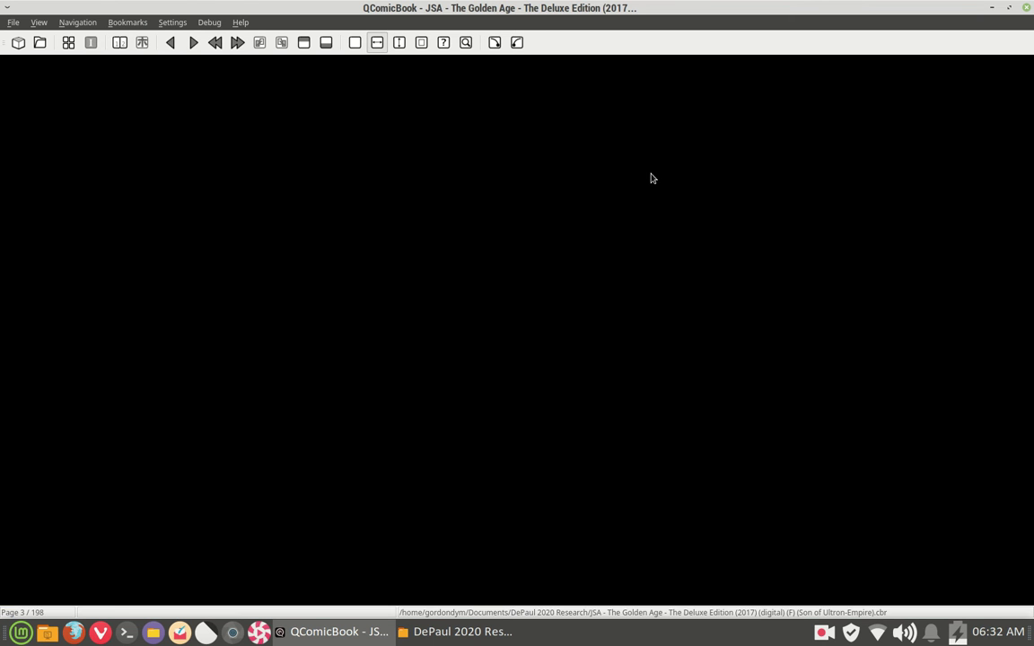
# - Page through the JSA comic to page 10, start quitting QComicBook and decline the quit confirmation
pyautogui.scroll(-15, 652, 179)
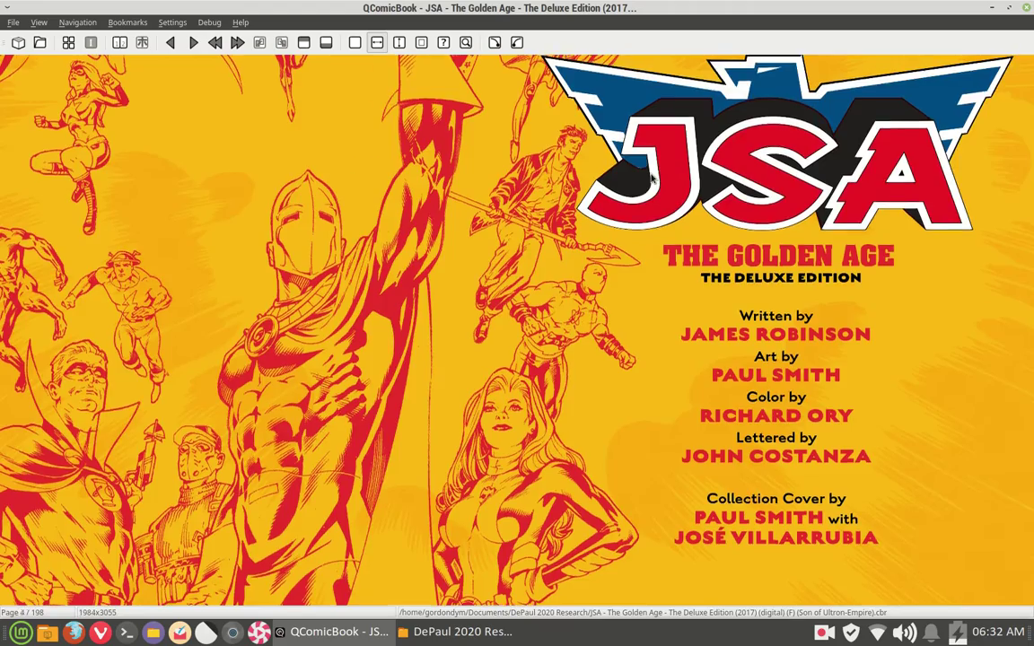
pyautogui.scroll(-10, 653, 178)
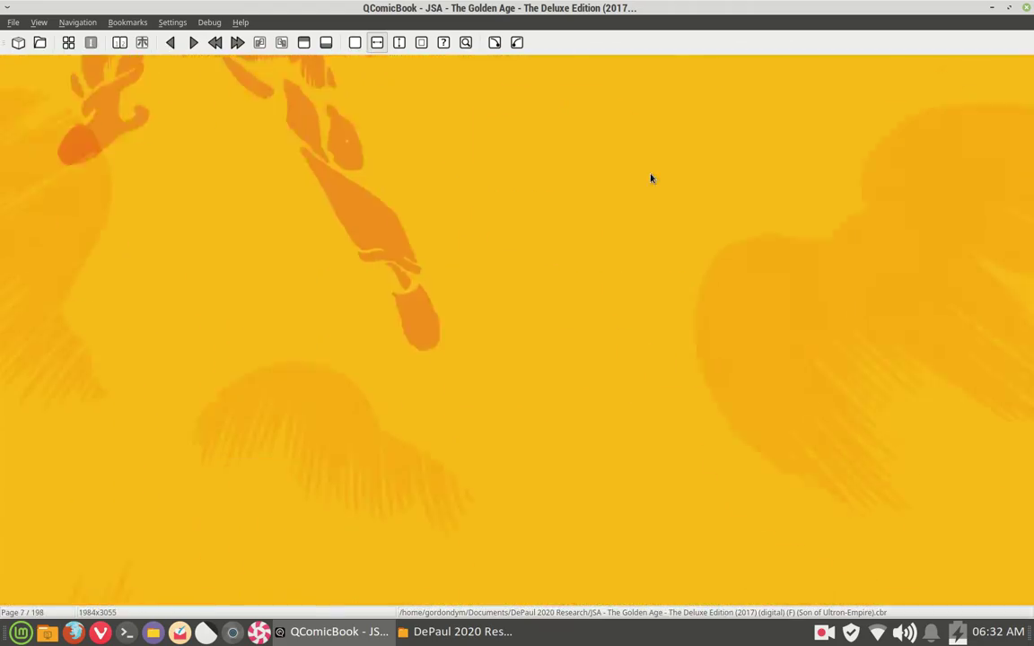
pyautogui.scroll(-10, 653, 178)
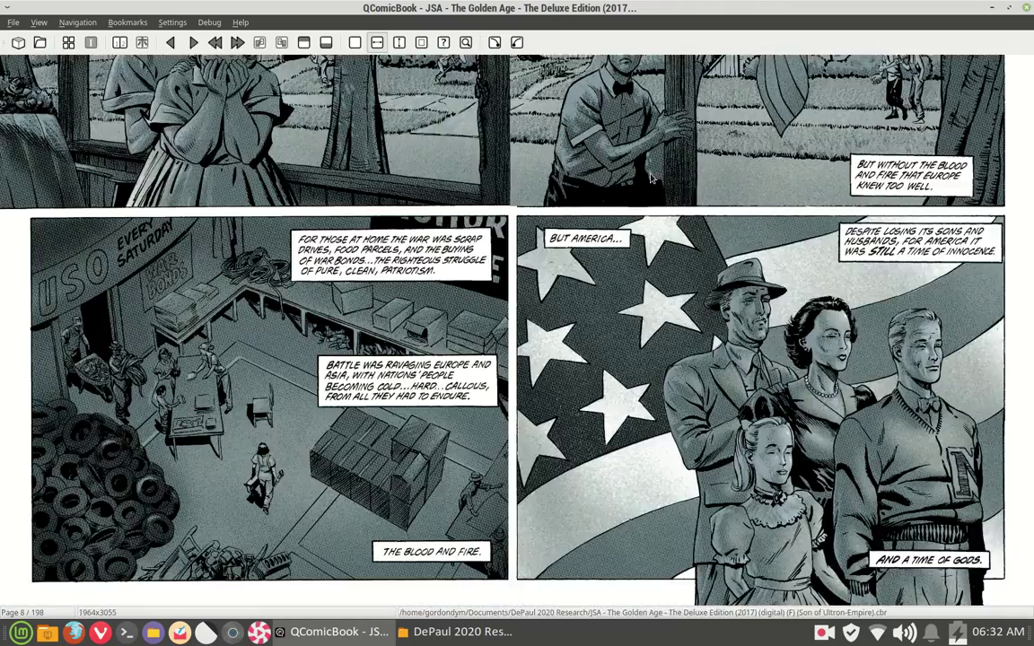
pyautogui.scroll(-8, 652, 179)
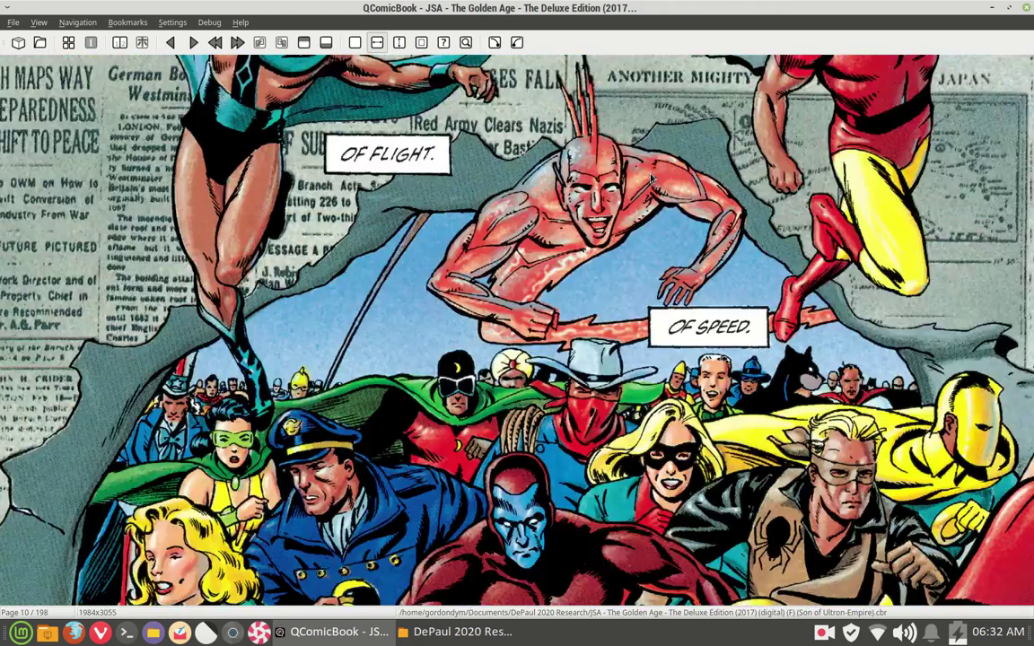
pyautogui.click(1028, 8)
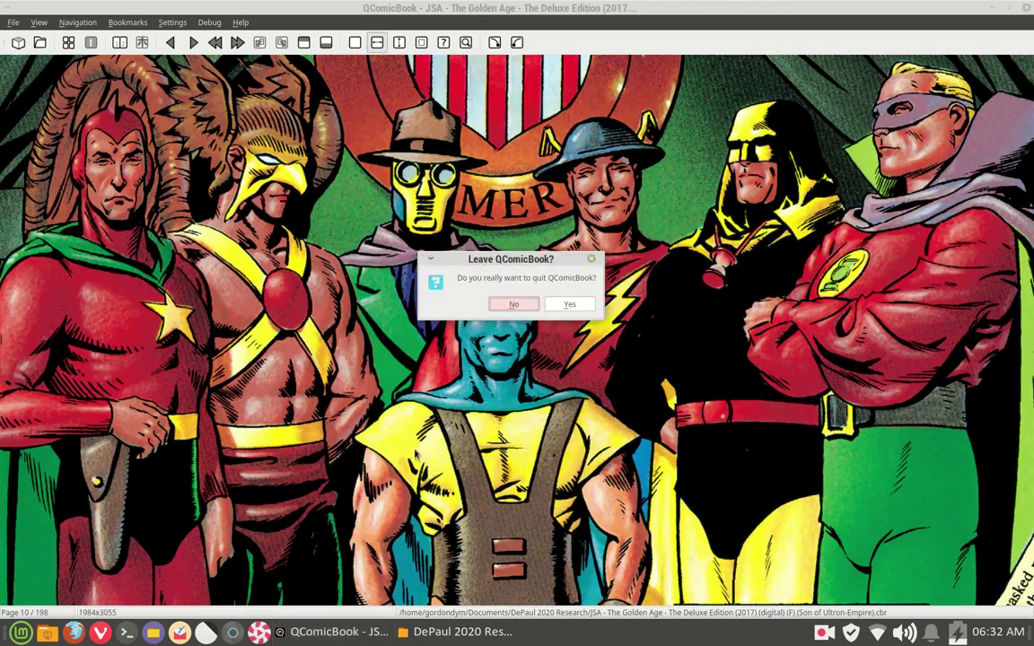
pyautogui.click(513, 307)
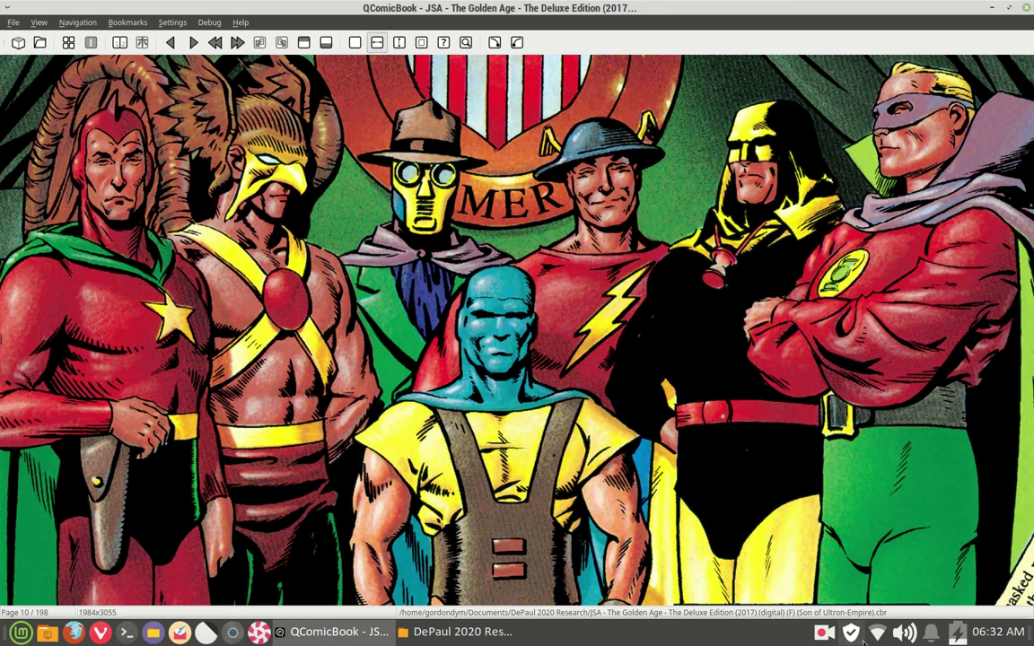
# - Pause the screen recording and close the DePaul 2020 Research folder window
pyautogui.click(824, 633)
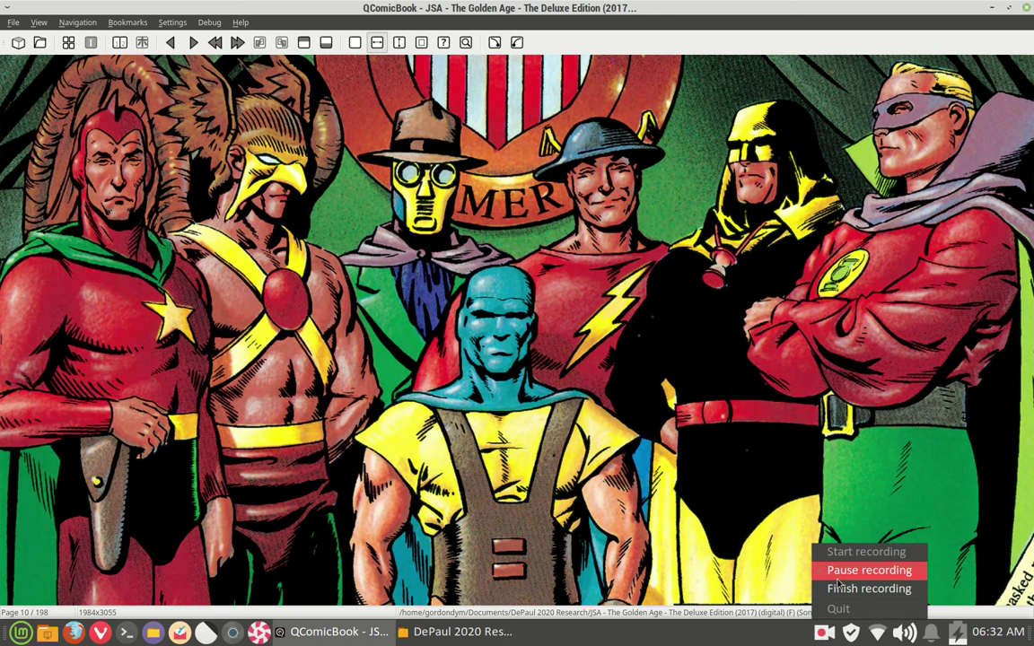
pyautogui.click(869, 570)
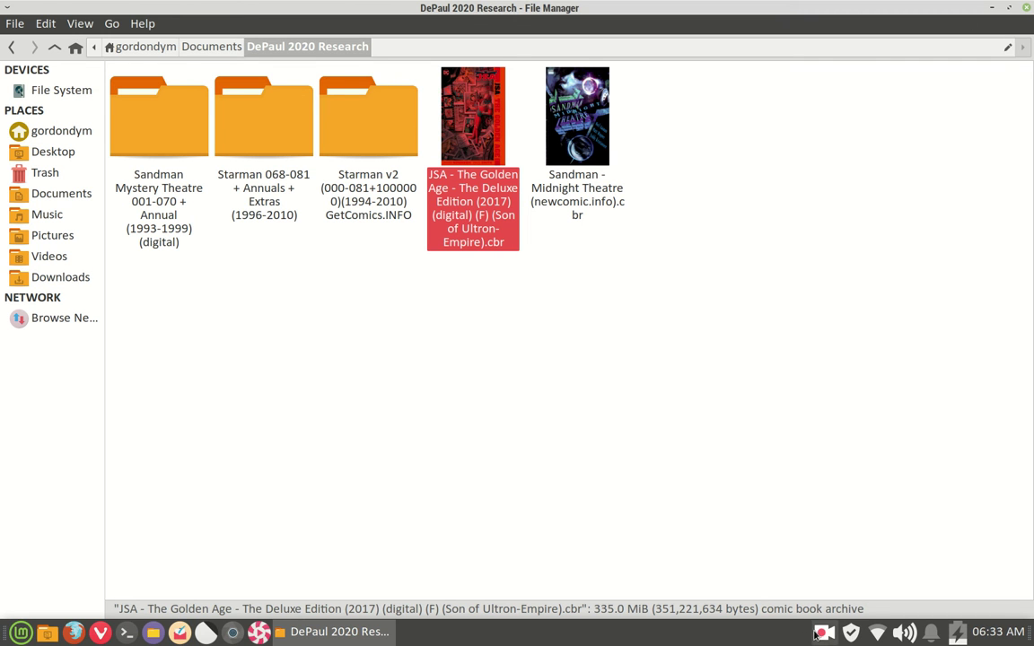
pyautogui.click(1028, 7)
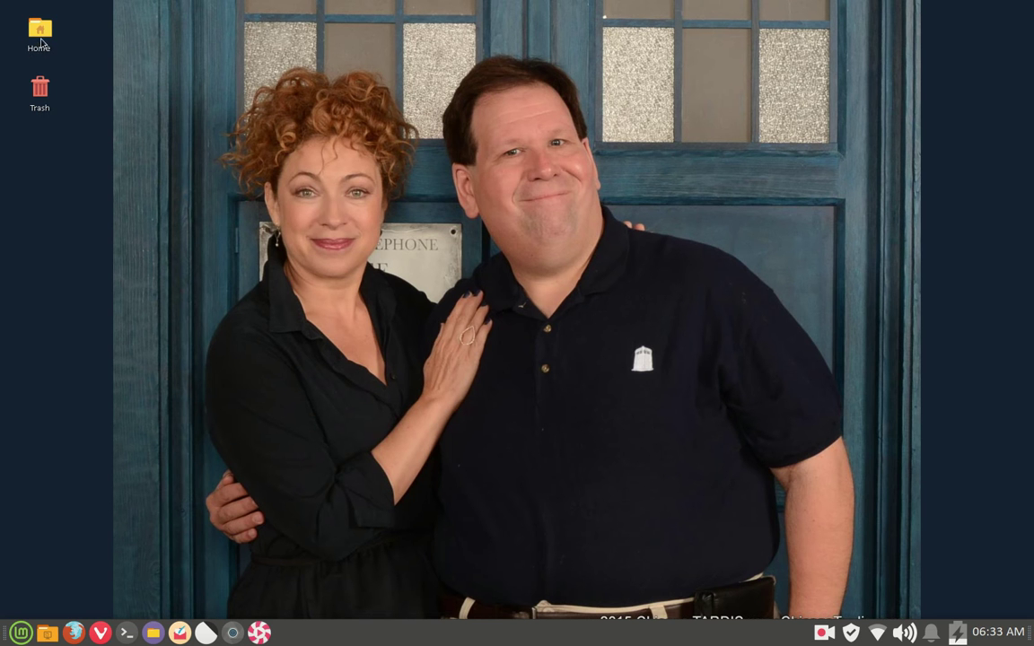
# - Switch to Thunderbird, filter the inbox to unread messages and close the mail client
pyautogui.click(180, 632)
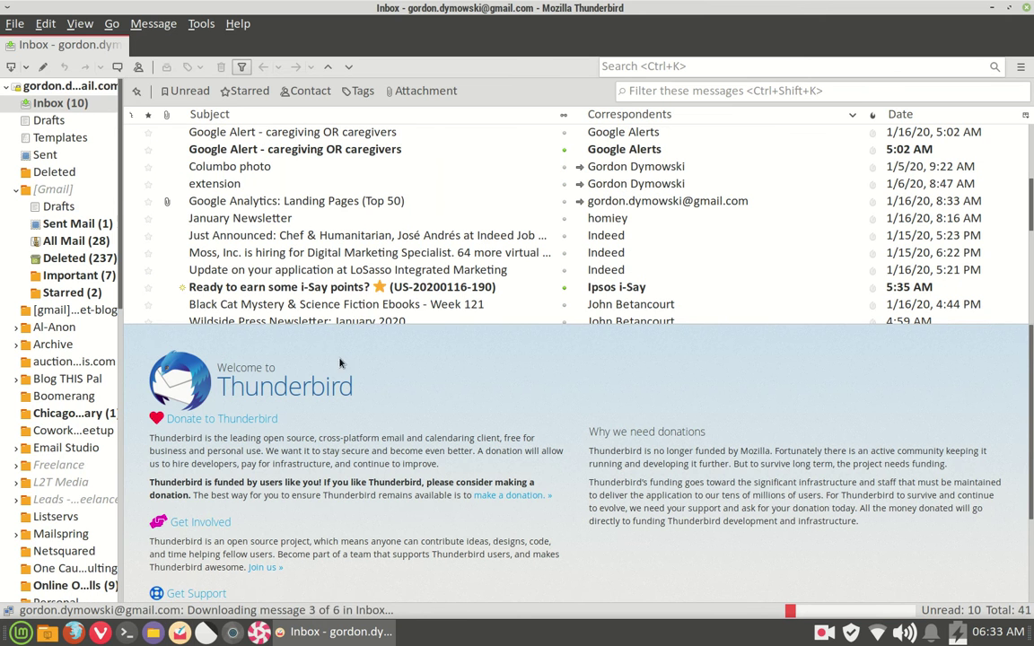
pyautogui.click(185, 92)
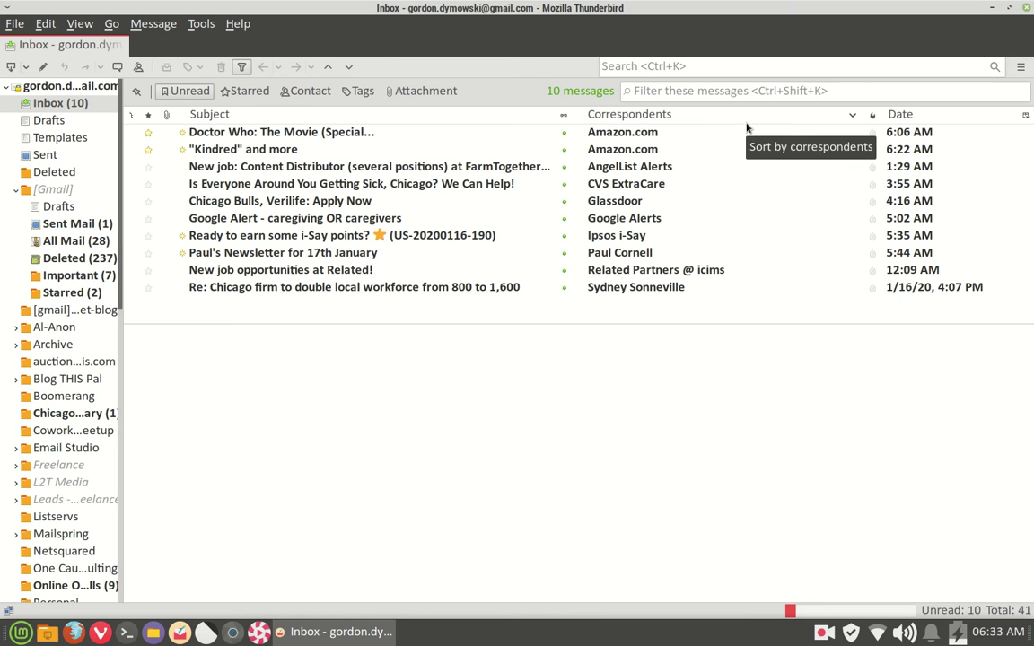
pyautogui.click(1027, 8)
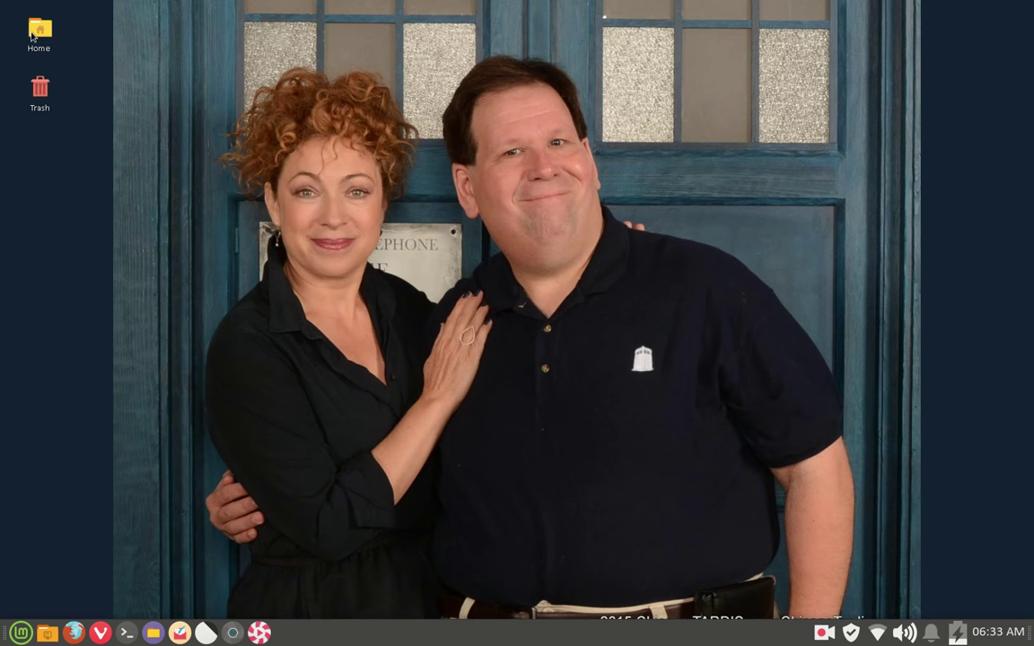
# - Open the Arrow S08E08 Crisis on Infinite Earths Part Four MKV from the home Videos folder in Celluloid
pyautogui.doubleClick(32, 36)
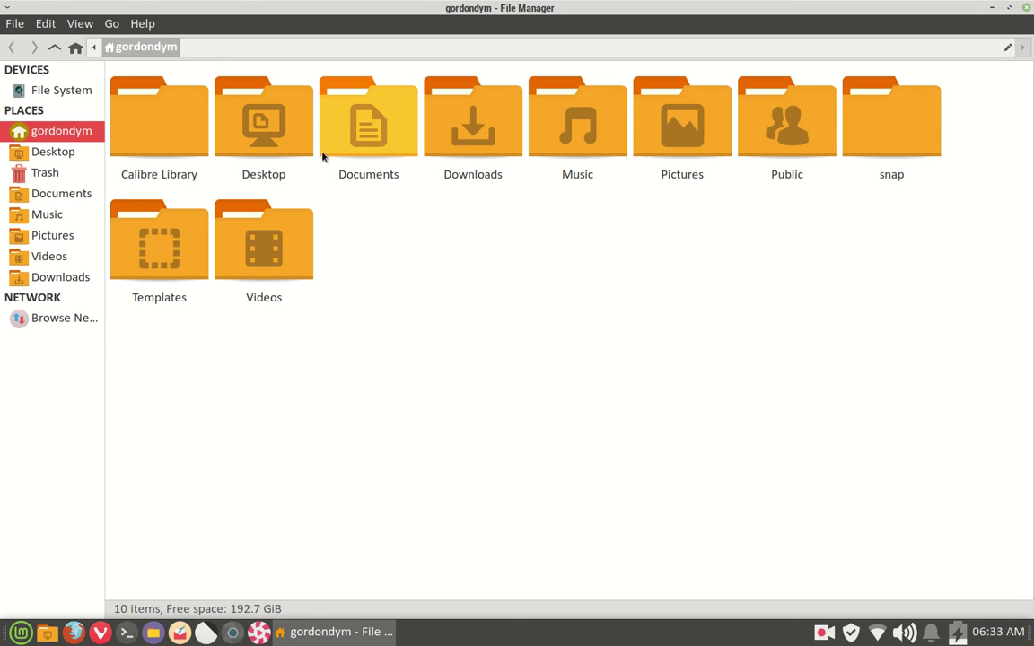
pyautogui.doubleClick(287, 267)
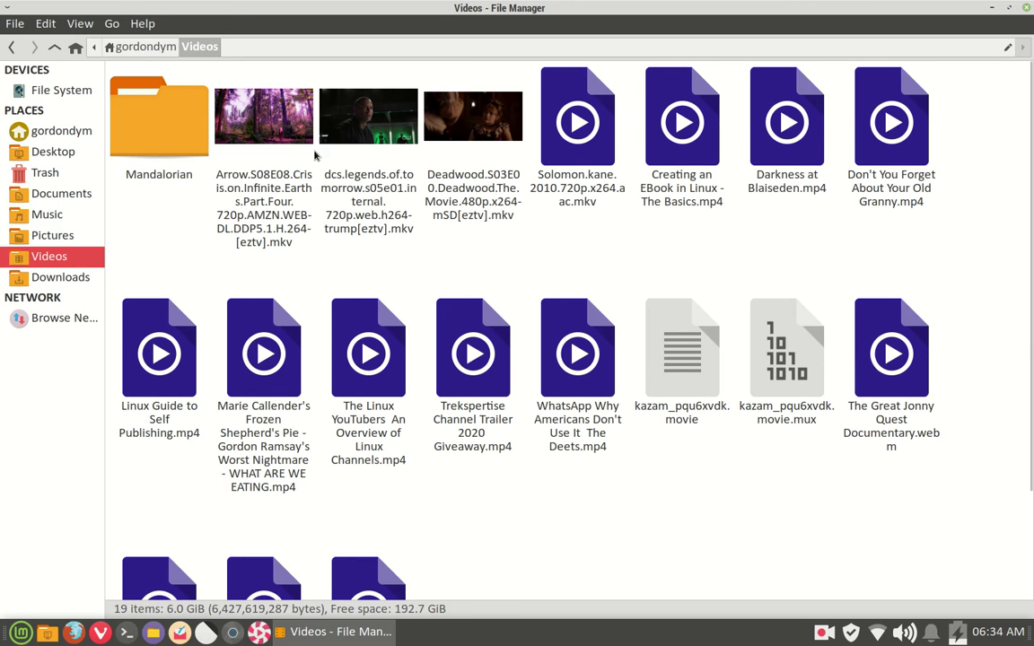
pyautogui.click(251, 132)
pyautogui.rightClick(250, 133)
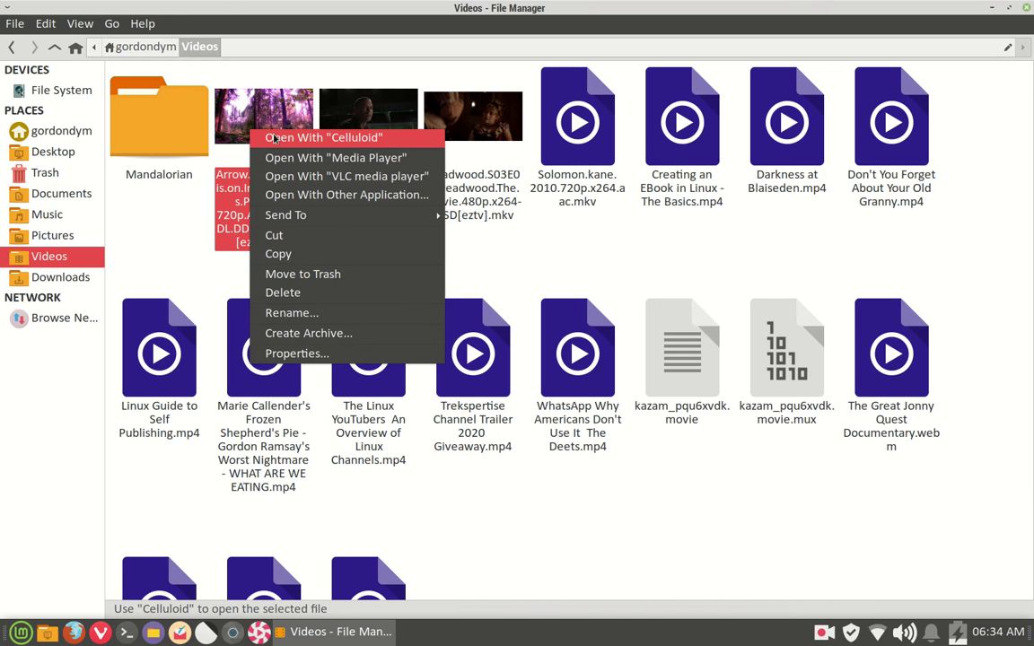
pyautogui.click(274, 139)
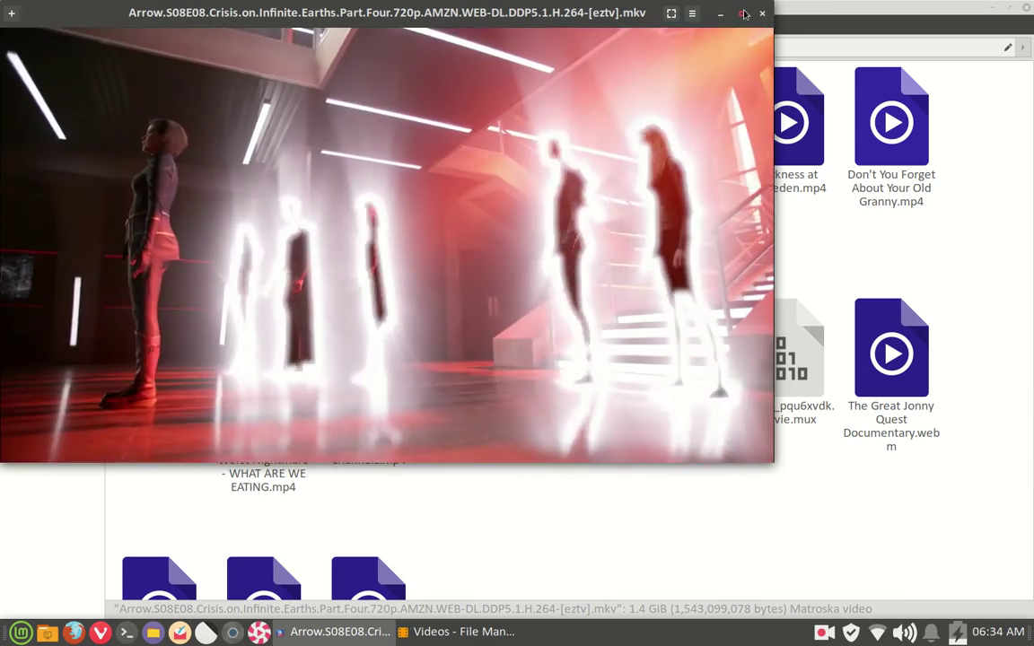
# - Maximize the video player, choose the SDH (eng) subtitle track for the episode and close Celluloid
pyautogui.click(744, 13)
pyautogui.click(953, 14)
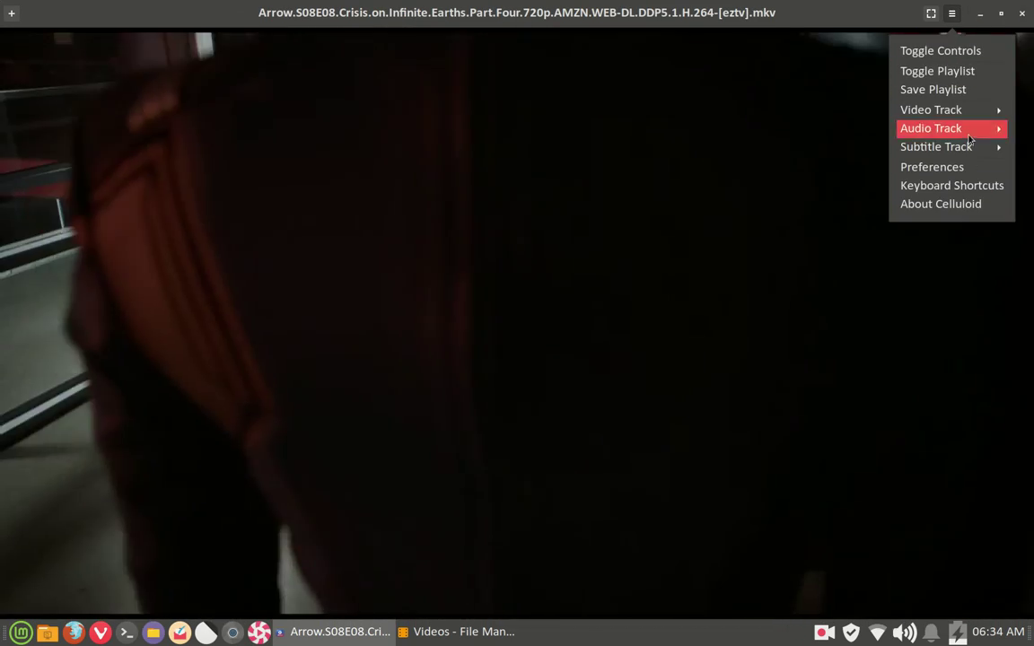
pyautogui.click(959, 145)
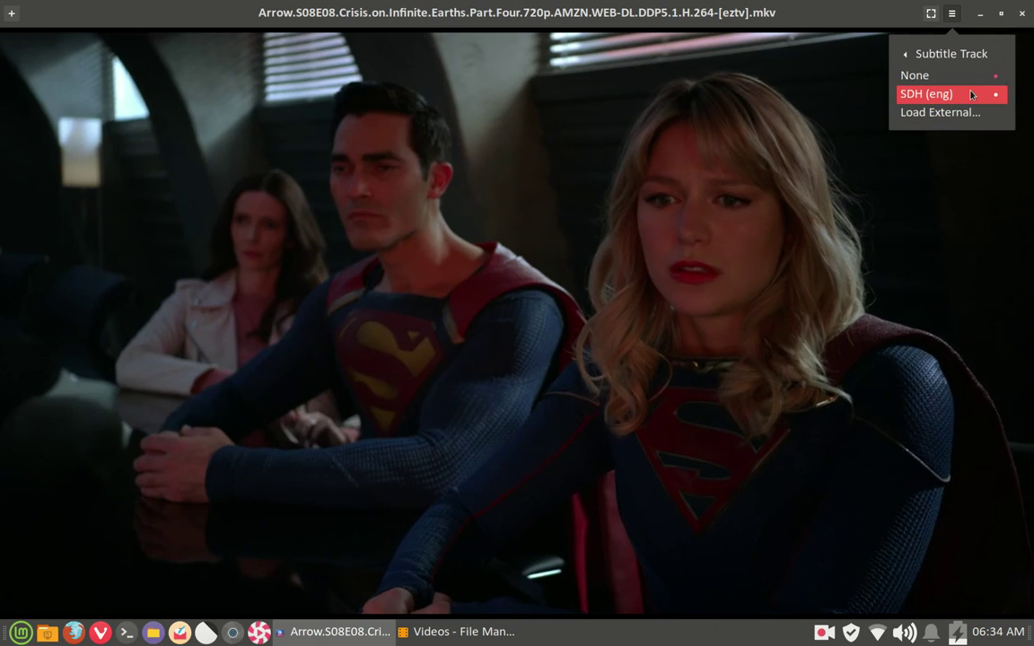
pyautogui.click(971, 95)
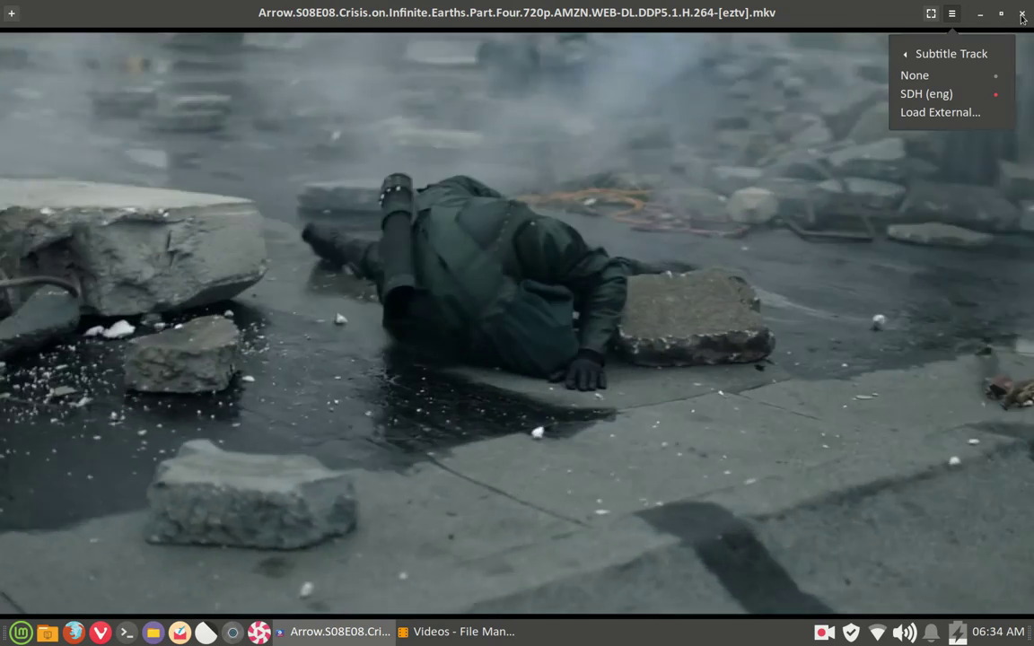
pyautogui.click(1022, 14)
pyautogui.click(1021, 14)
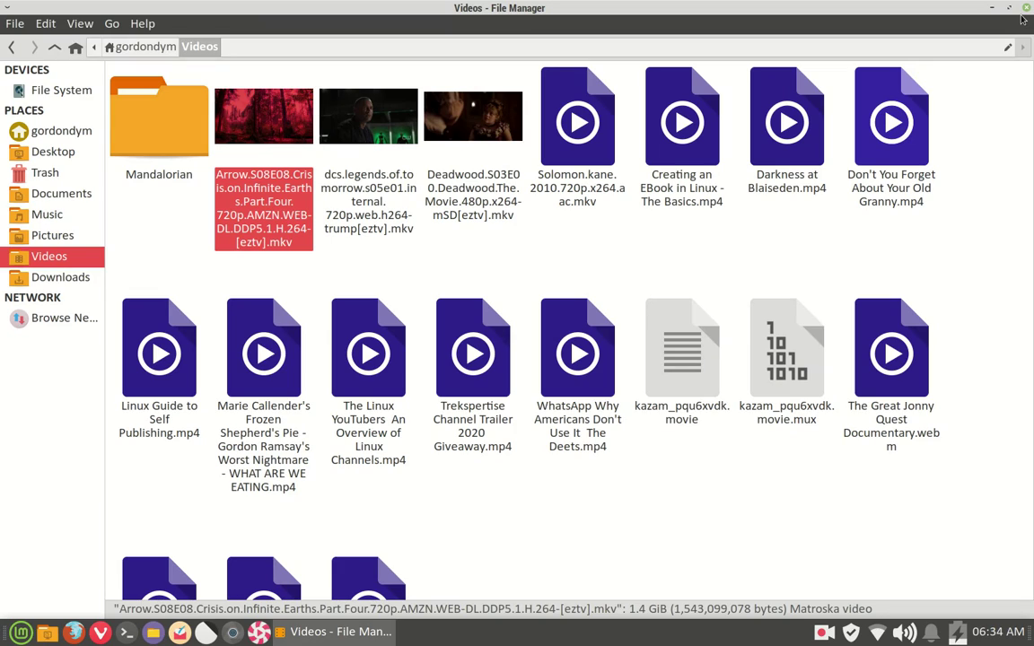